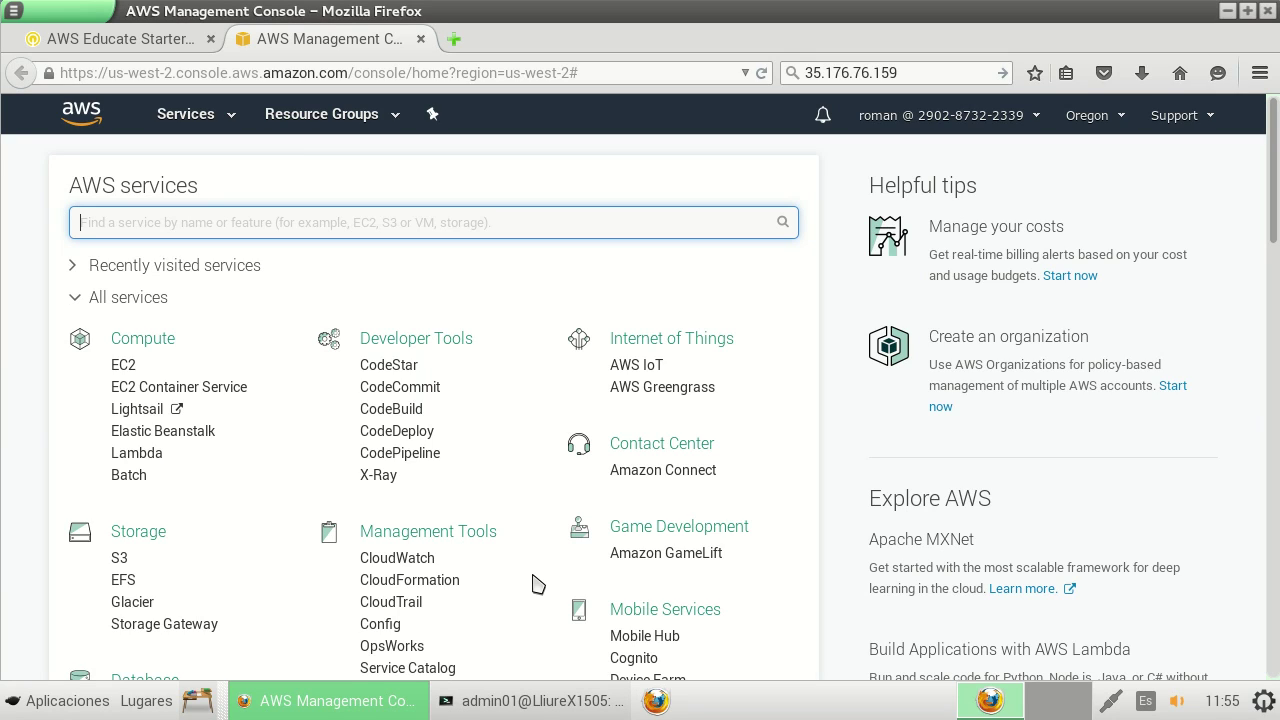
Step: Switch the console region to EU (London) and open the list of EC2 instances
{"action": "left_click", "coordinate": [1105, 117]}
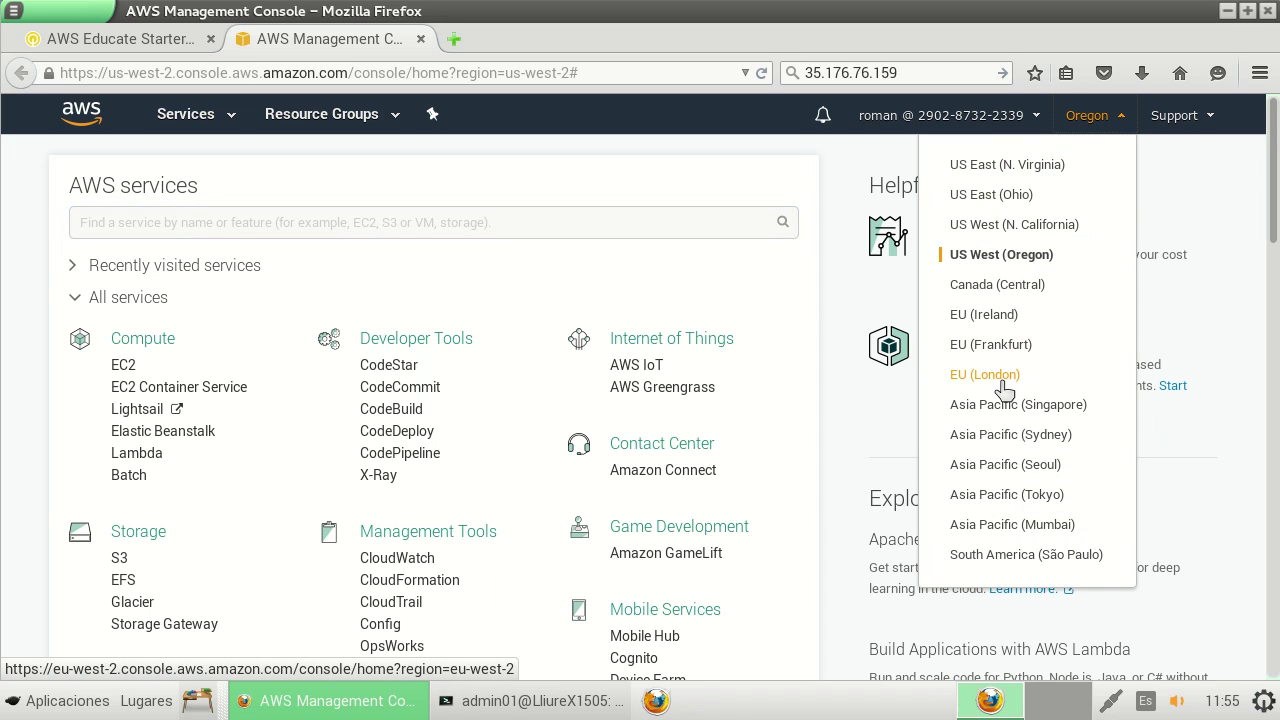
{"action": "left_click", "coordinate": [985, 375]}
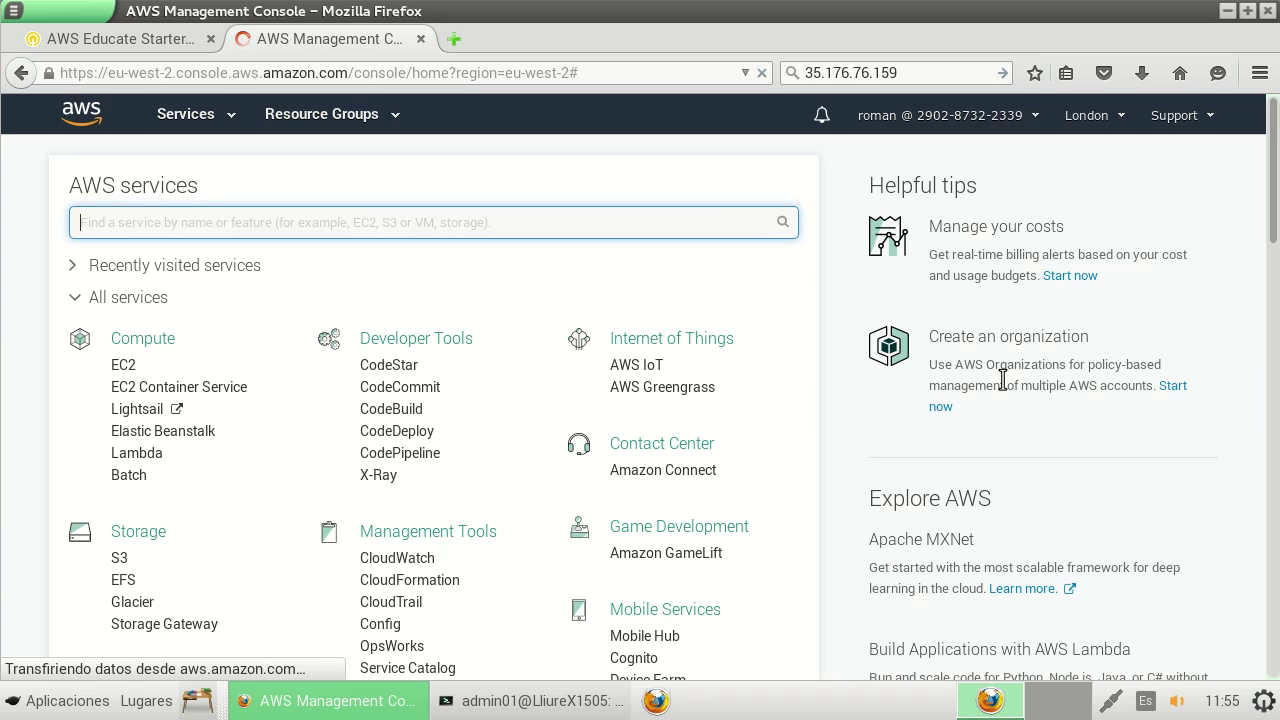
{"action": "left_click", "coordinate": [126, 366]}
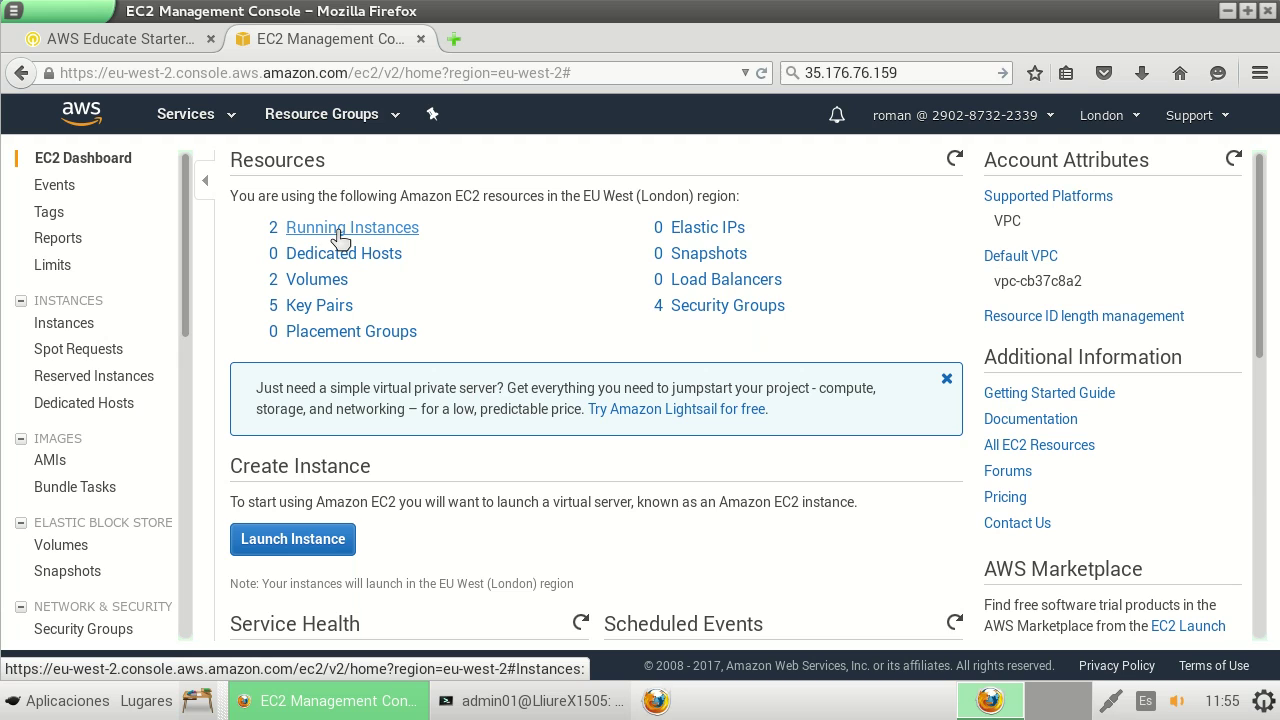
{"action": "left_click", "coordinate": [64, 323]}
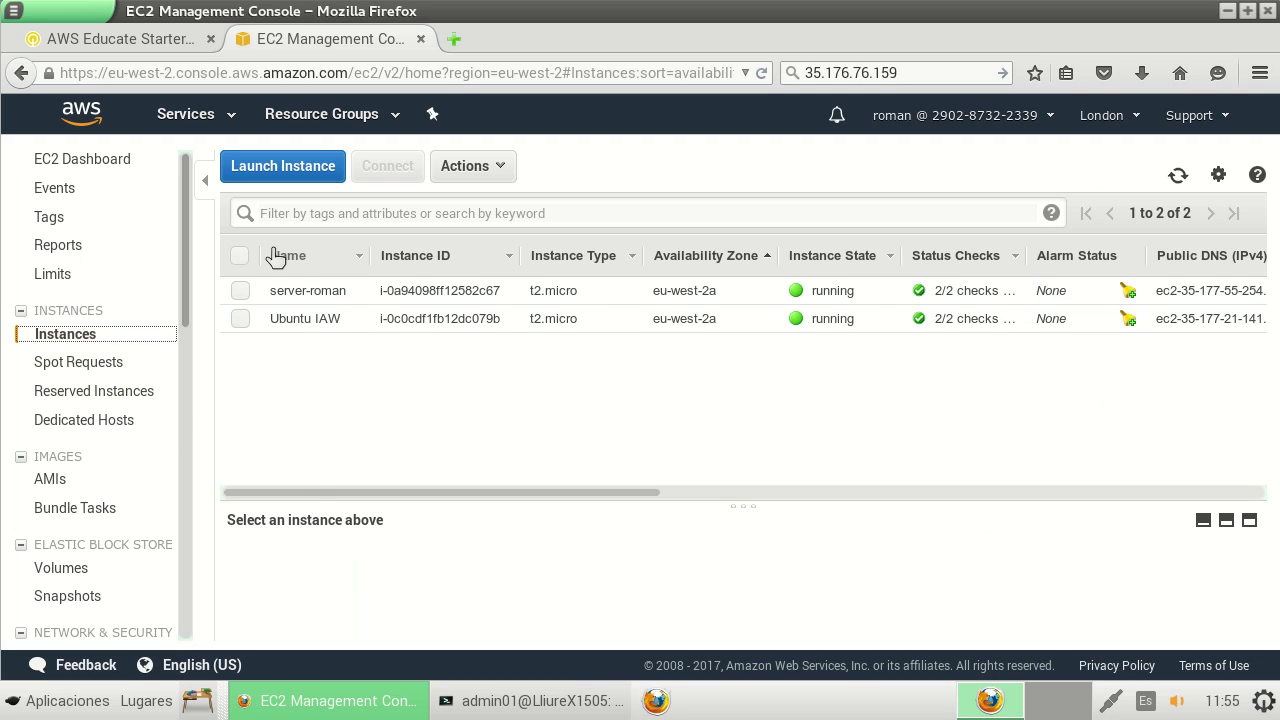
Step: Copy the IPv4 public IP 35.177.55.254 of the server-roman instance into the browser's search field
{"action": "left_click_drag", "start_coordinate": [309, 493], "coordinate": [775, 494]}
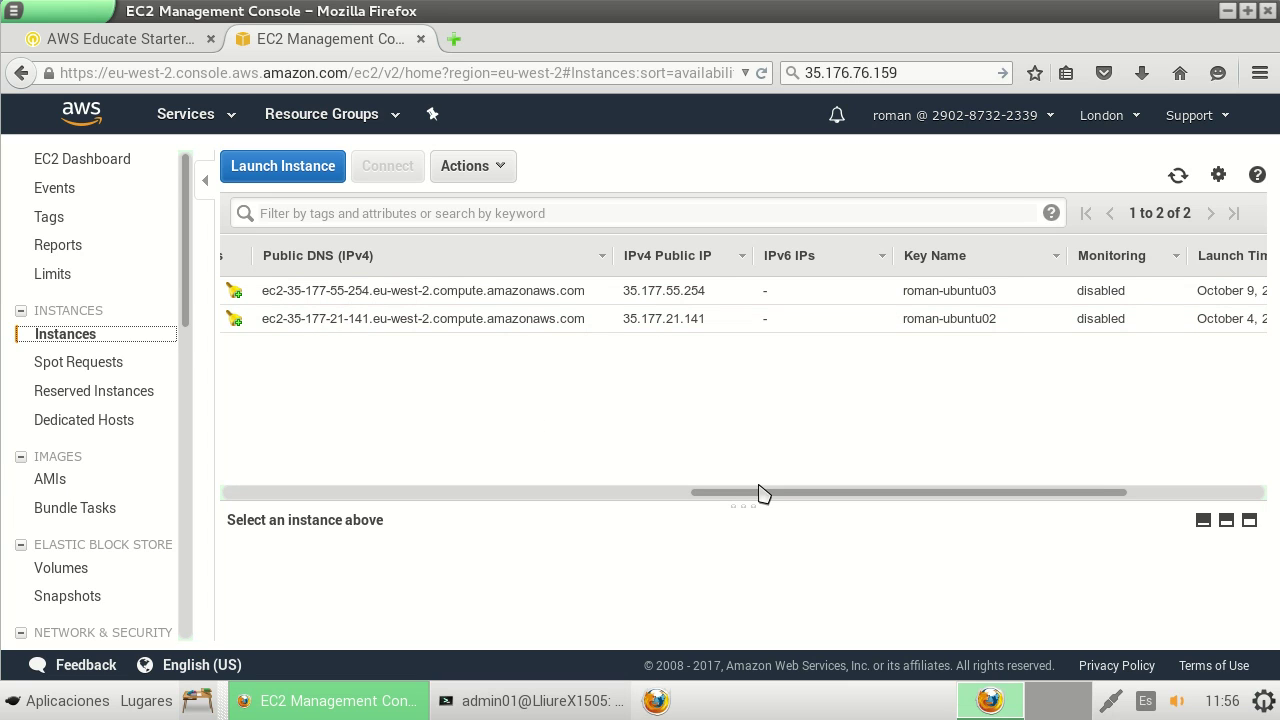
{"action": "left_click_drag", "start_coordinate": [757, 497], "coordinate": [246, 514]}
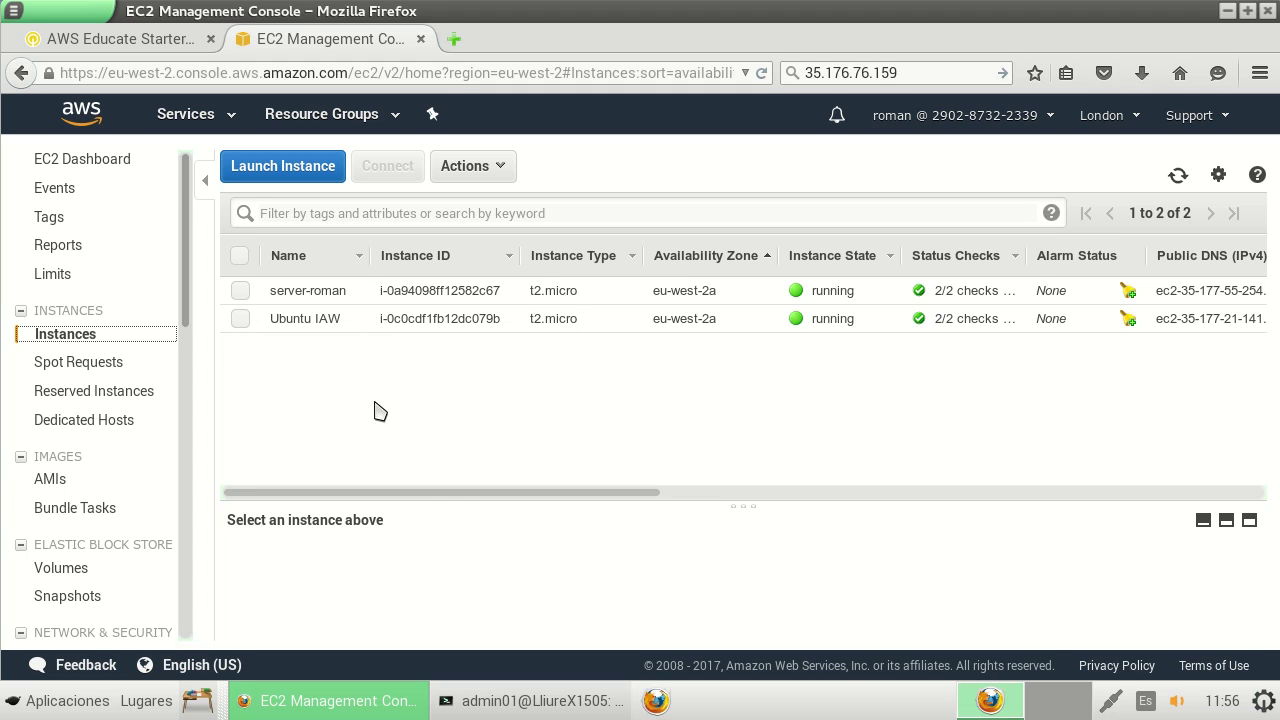
{"action": "left_click_drag", "start_coordinate": [455, 494], "coordinate": [717, 495]}
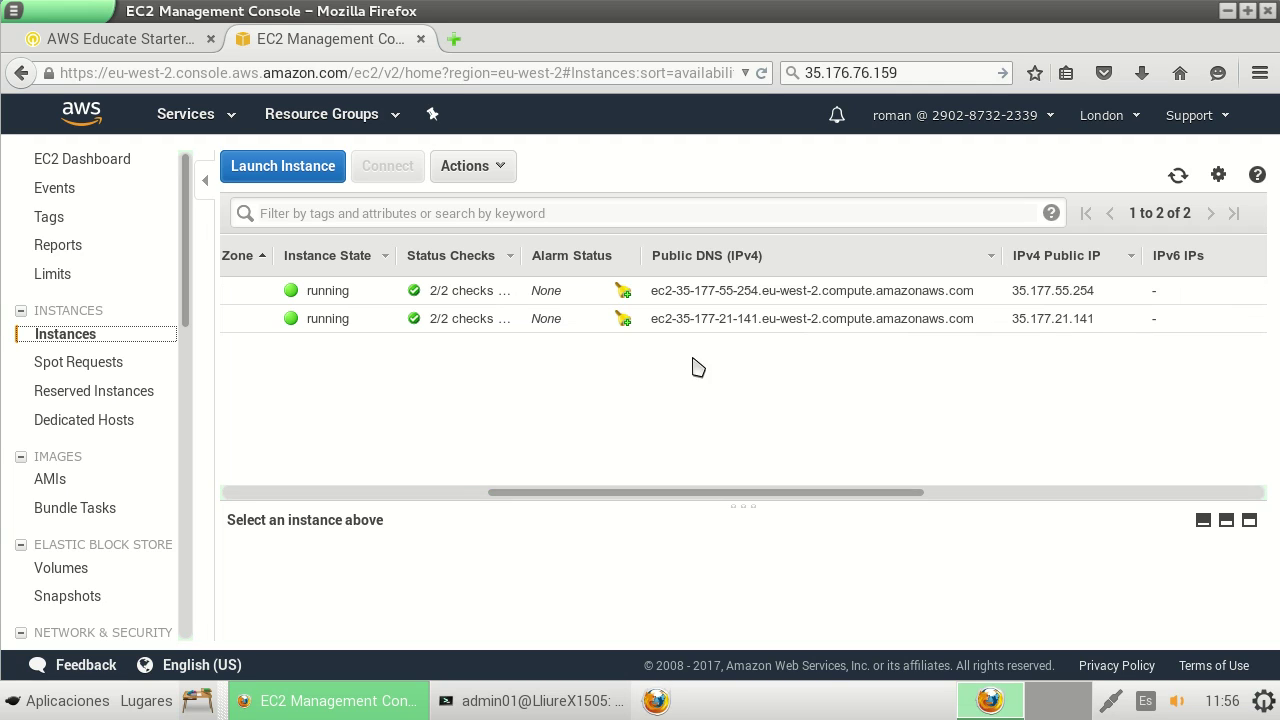
{"action": "left_click", "coordinate": [713, 294]}
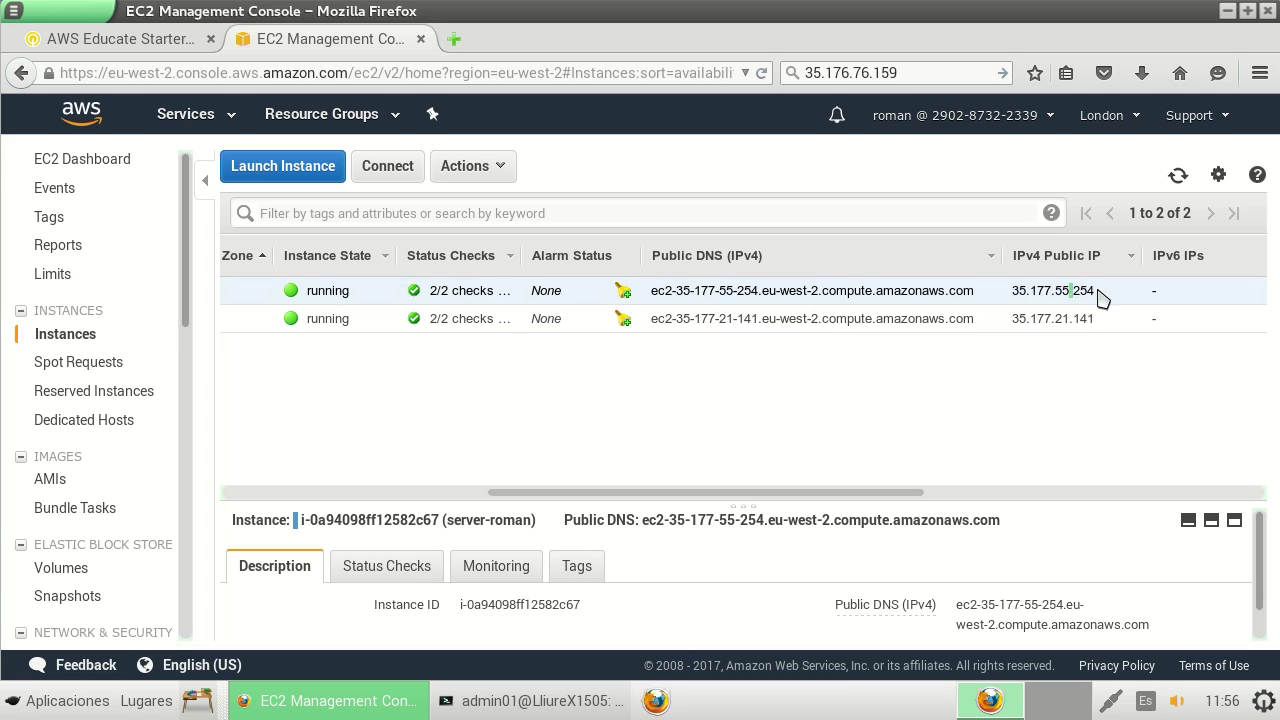
{"action": "left_click_drag", "start_coordinate": [1100, 294], "coordinate": [1003, 295]}
{"action": "key", "text": "ctrl+c"}
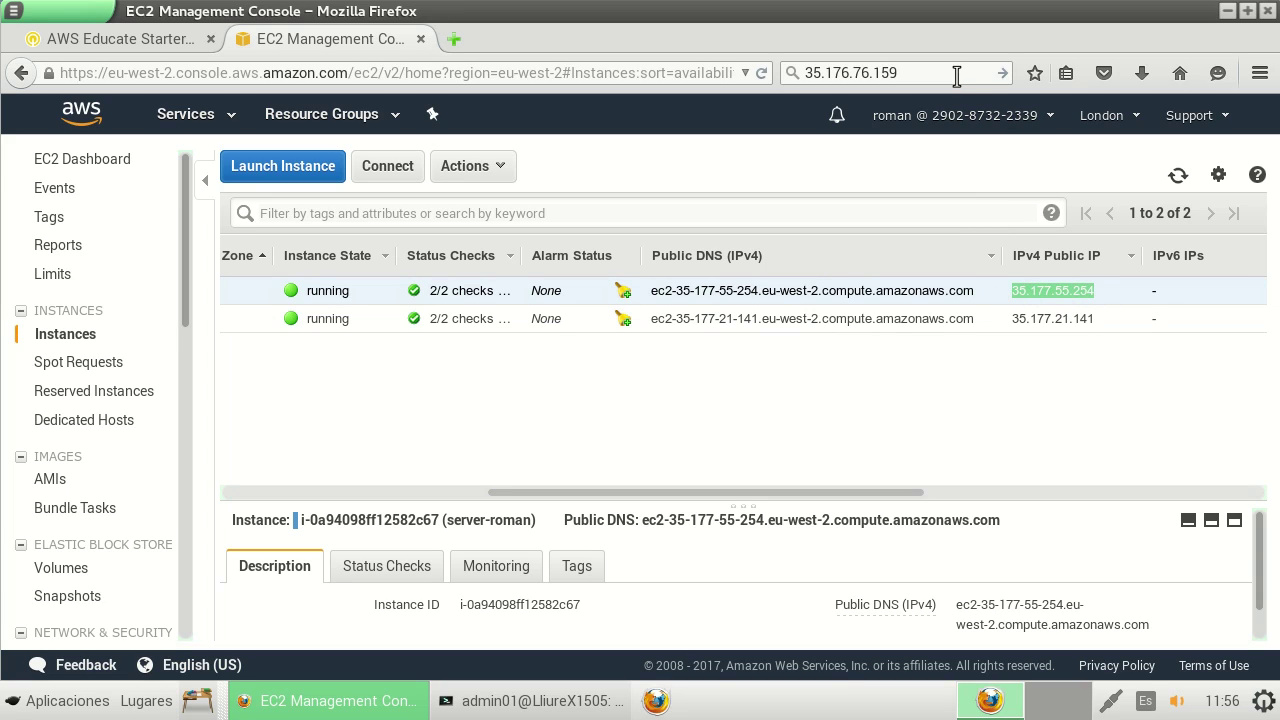
{"action": "left_click", "coordinate": [845, 64]}
{"action": "key", "text": "ctrl+v"}
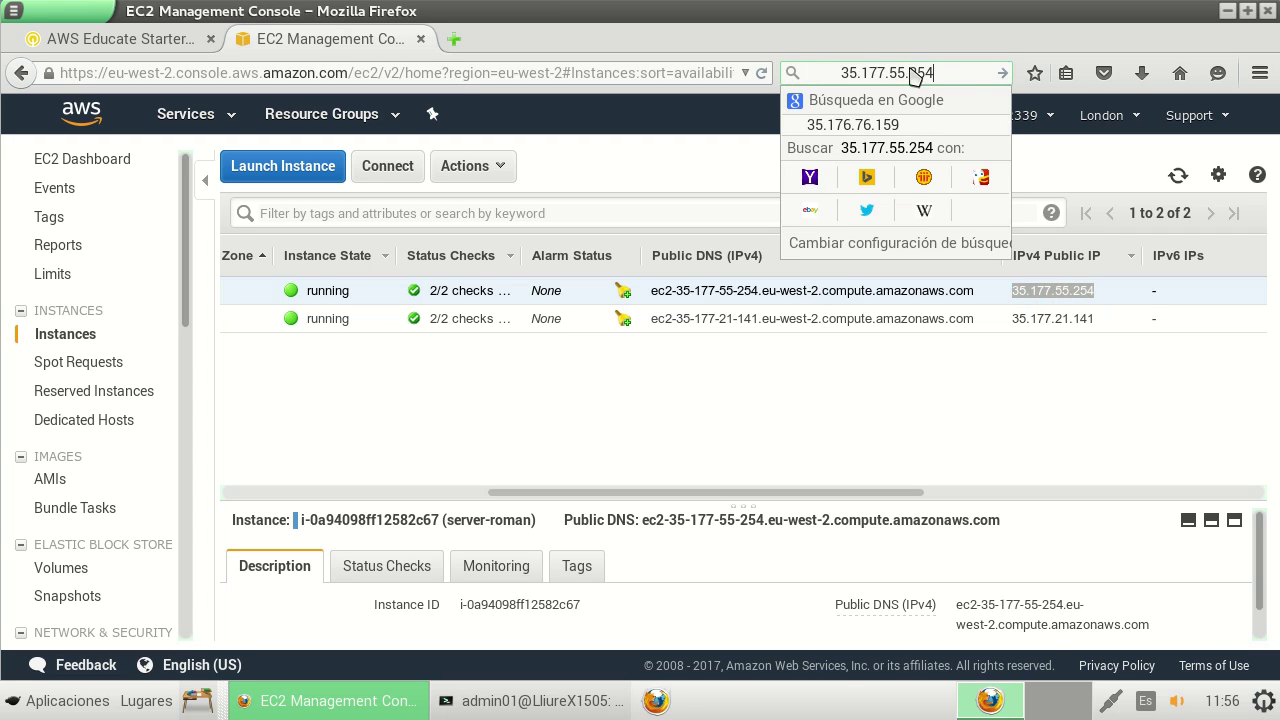
{"action": "left_click", "coordinate": [1010, 397]}
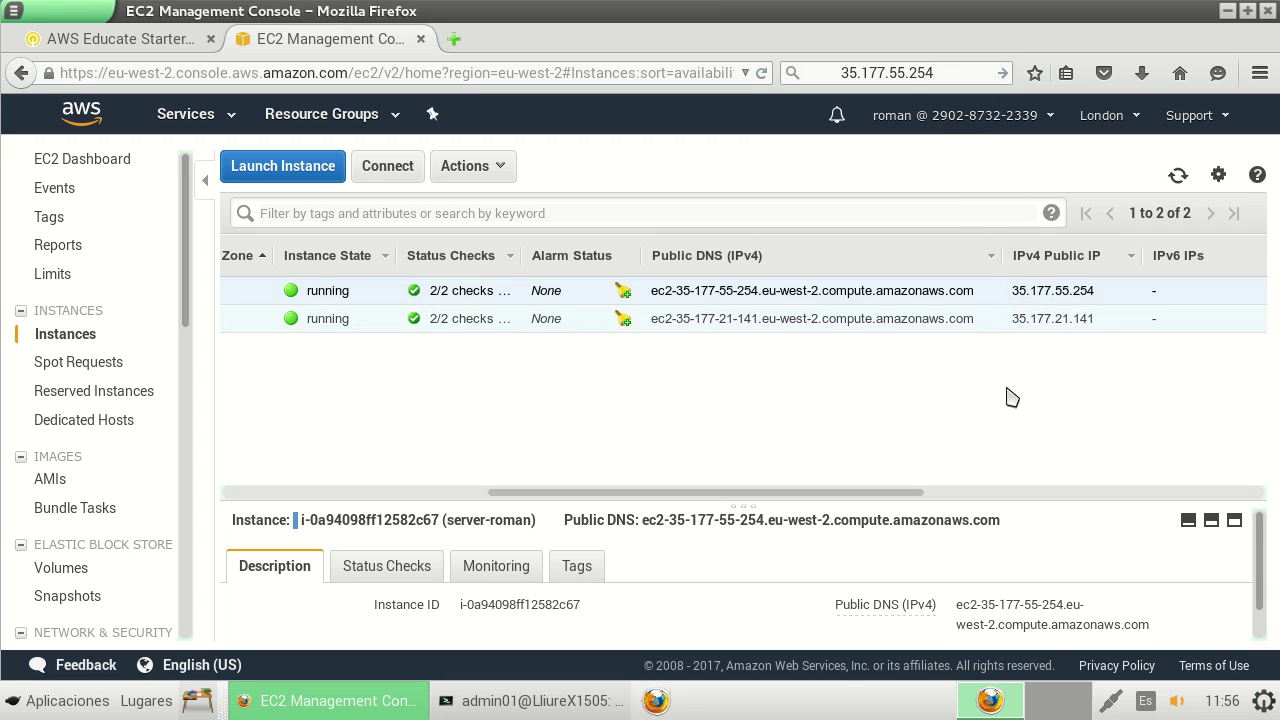
{"action": "left_click", "coordinate": [845, 72]}
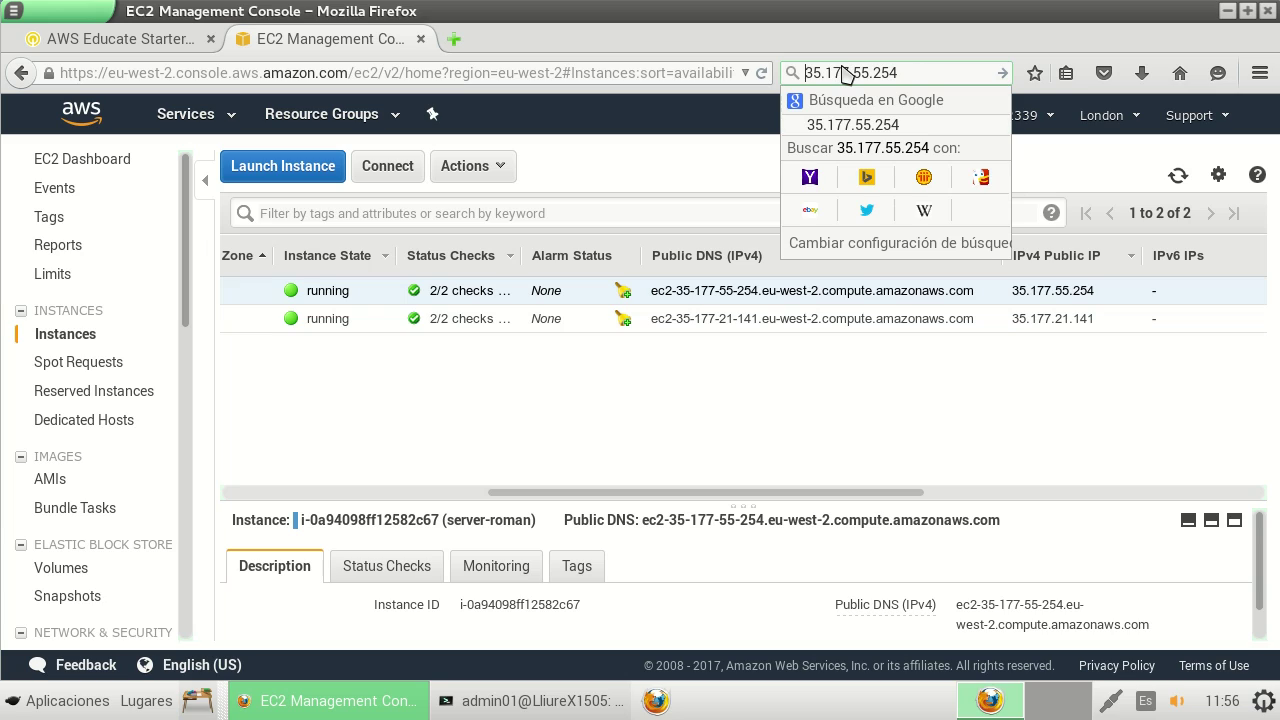
{"action": "left_click", "coordinate": [905, 442]}
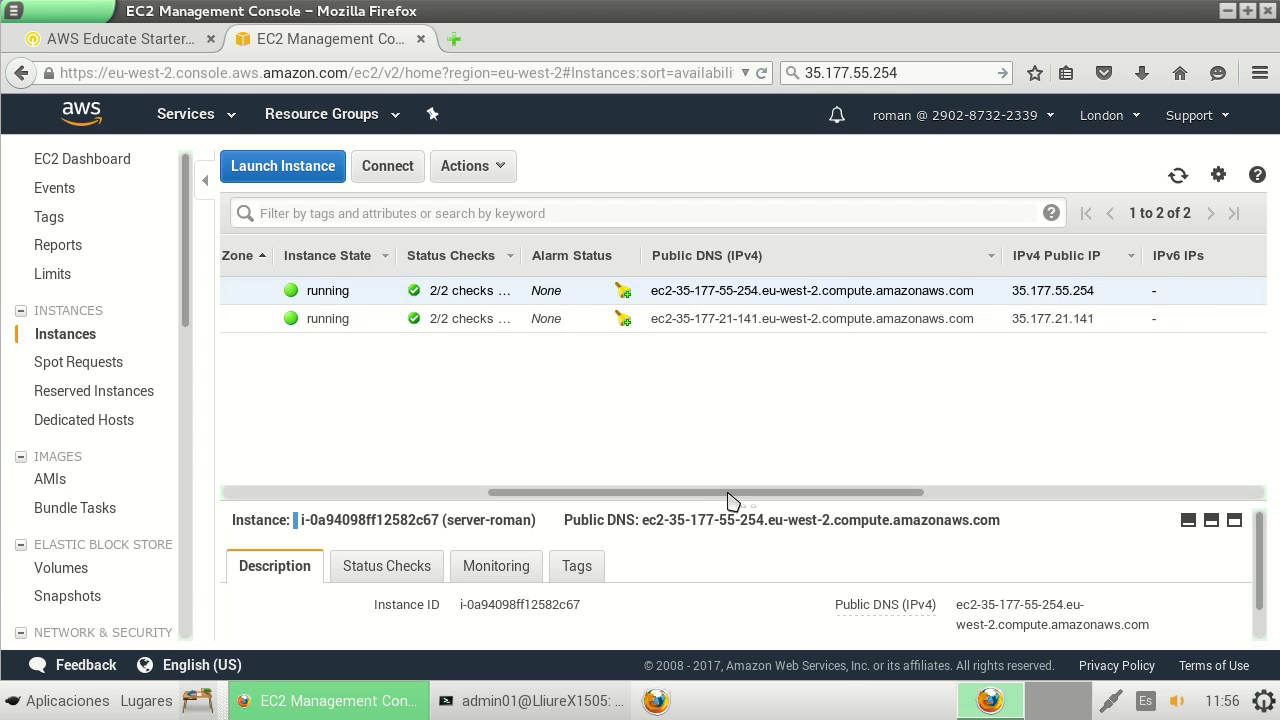
Step: Stop the server-roman instance and check its IPv4 public IP in the instance list
{"action": "left_click_drag", "start_coordinate": [733, 494], "coordinate": [443, 514]}
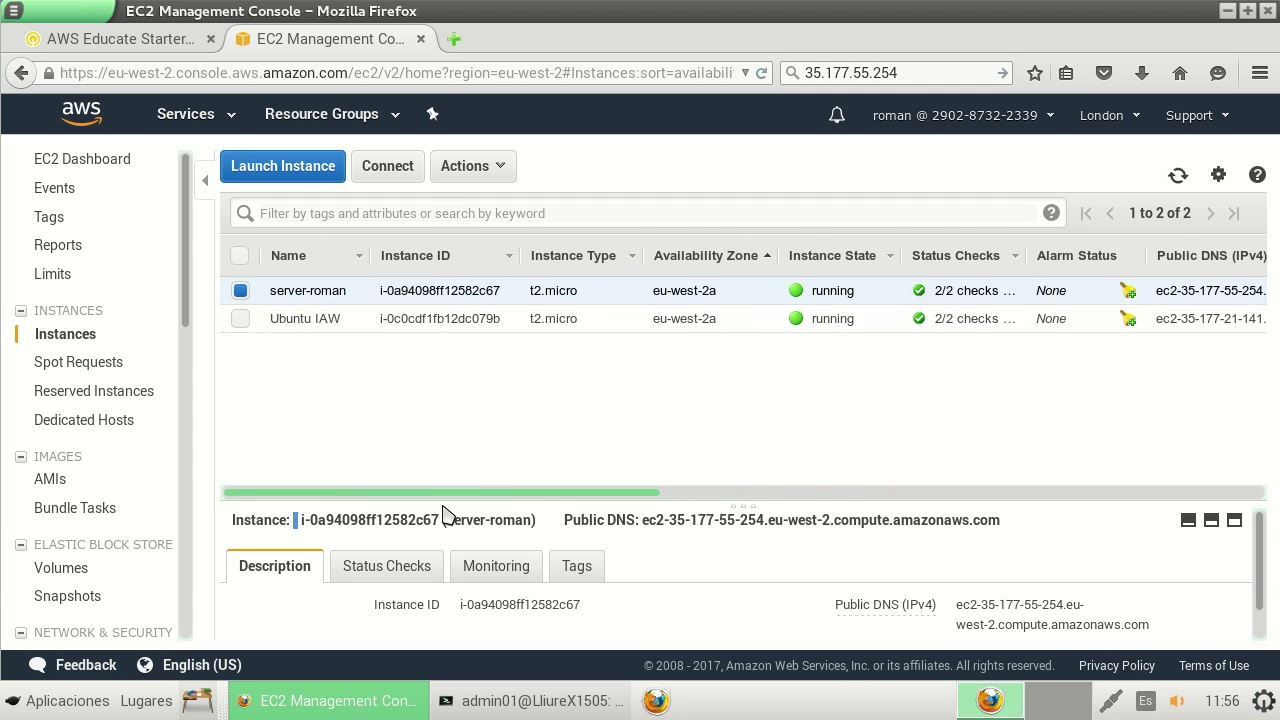
{"action": "left_click", "coordinate": [463, 175]}
{"action": "mouse_move", "coordinate": [547, 288]}
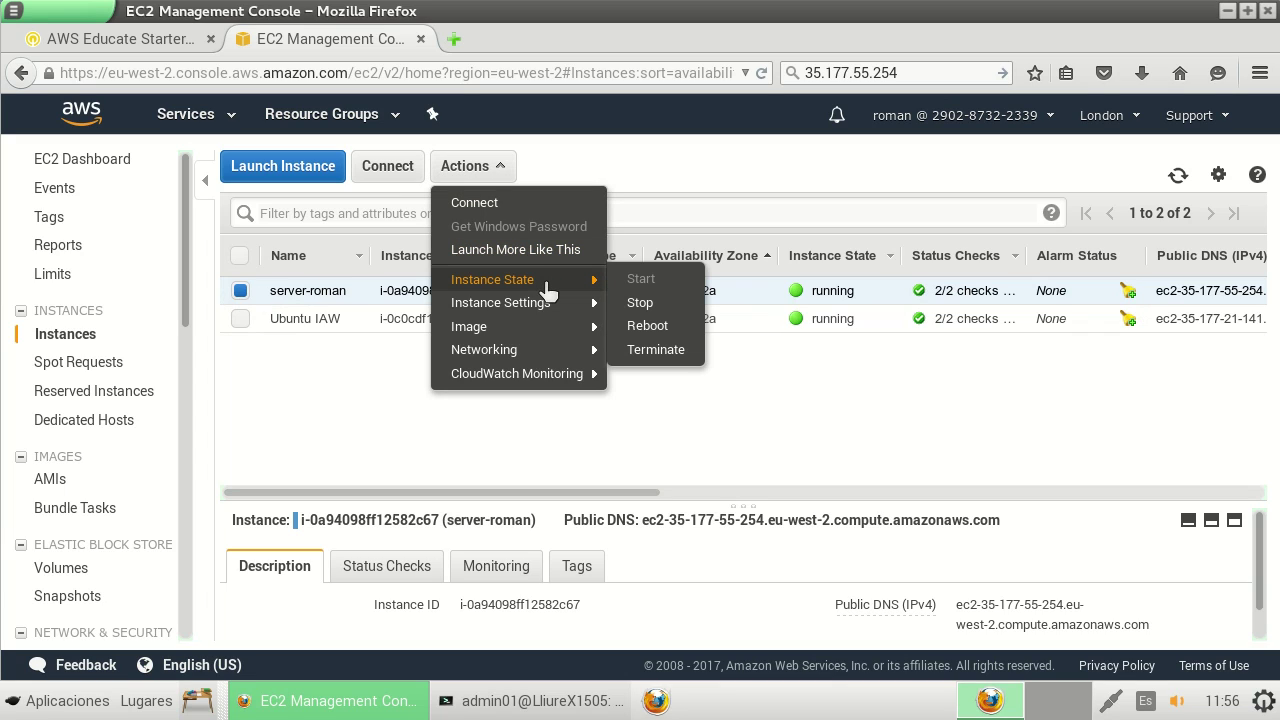
{"action": "left_click", "coordinate": [640, 303]}
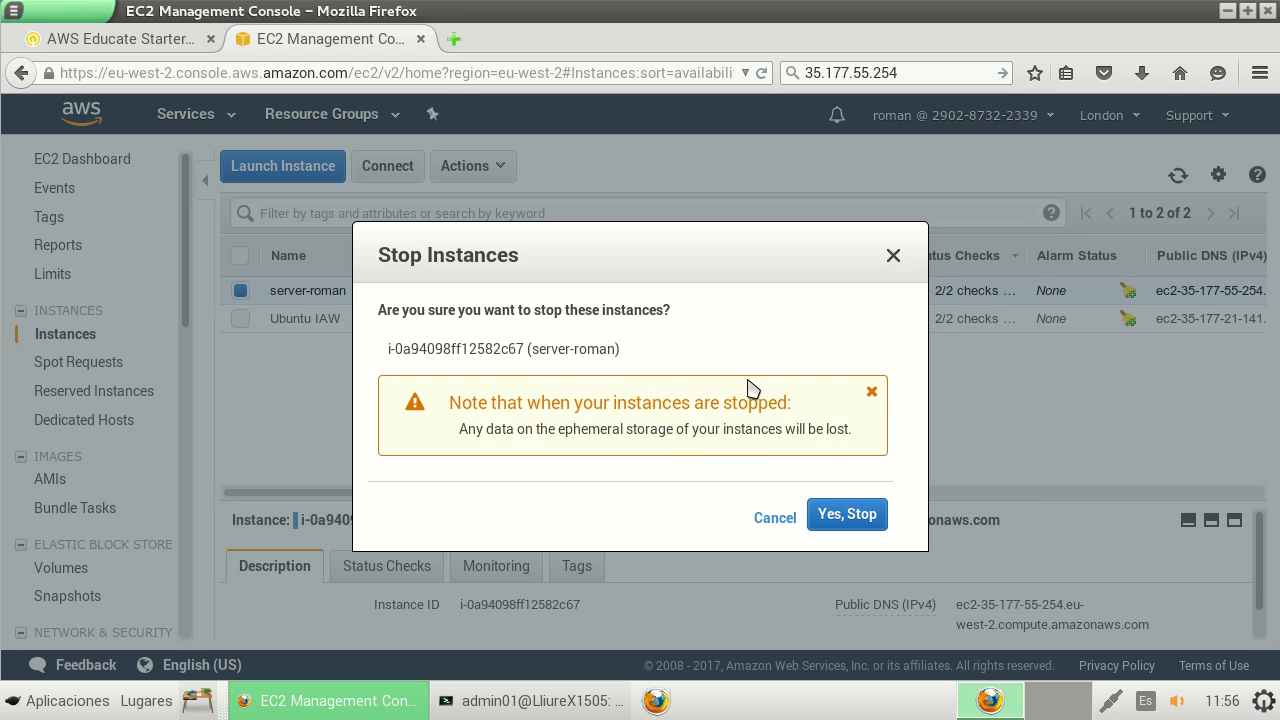
{"action": "left_click", "coordinate": [849, 516]}
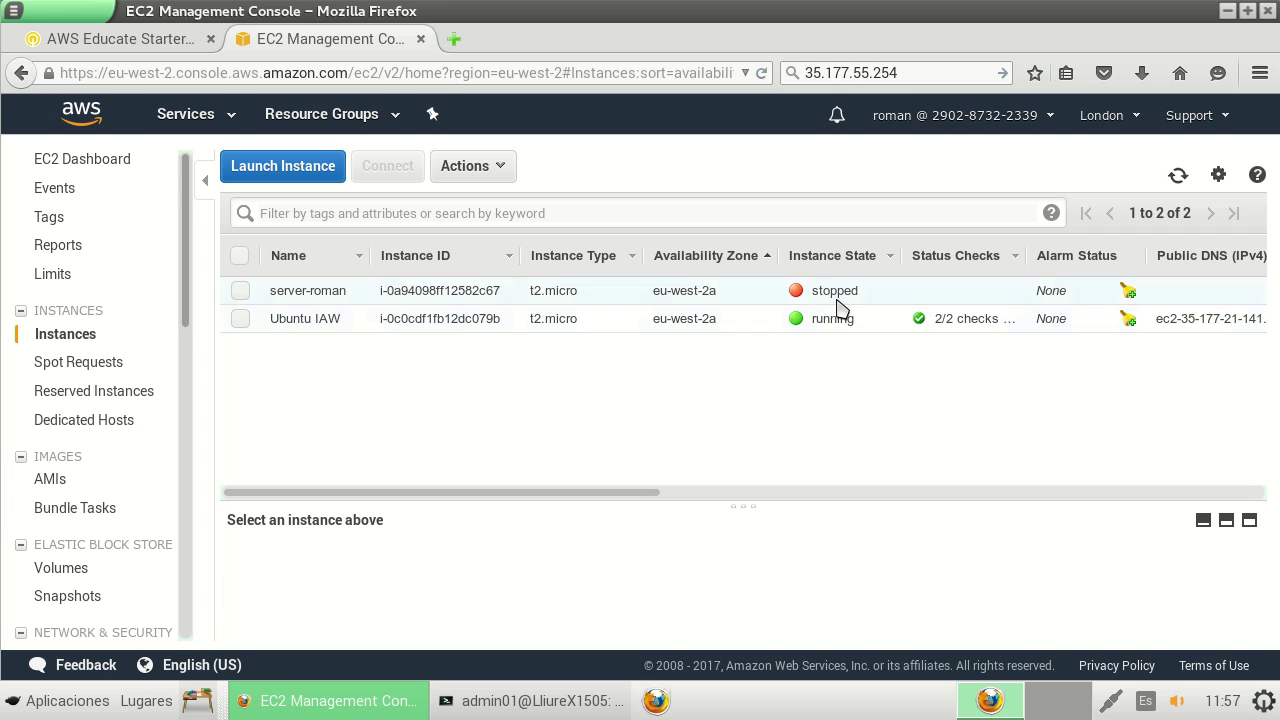
{"action": "left_click_drag", "start_coordinate": [634, 500], "coordinate": [972, 497]}
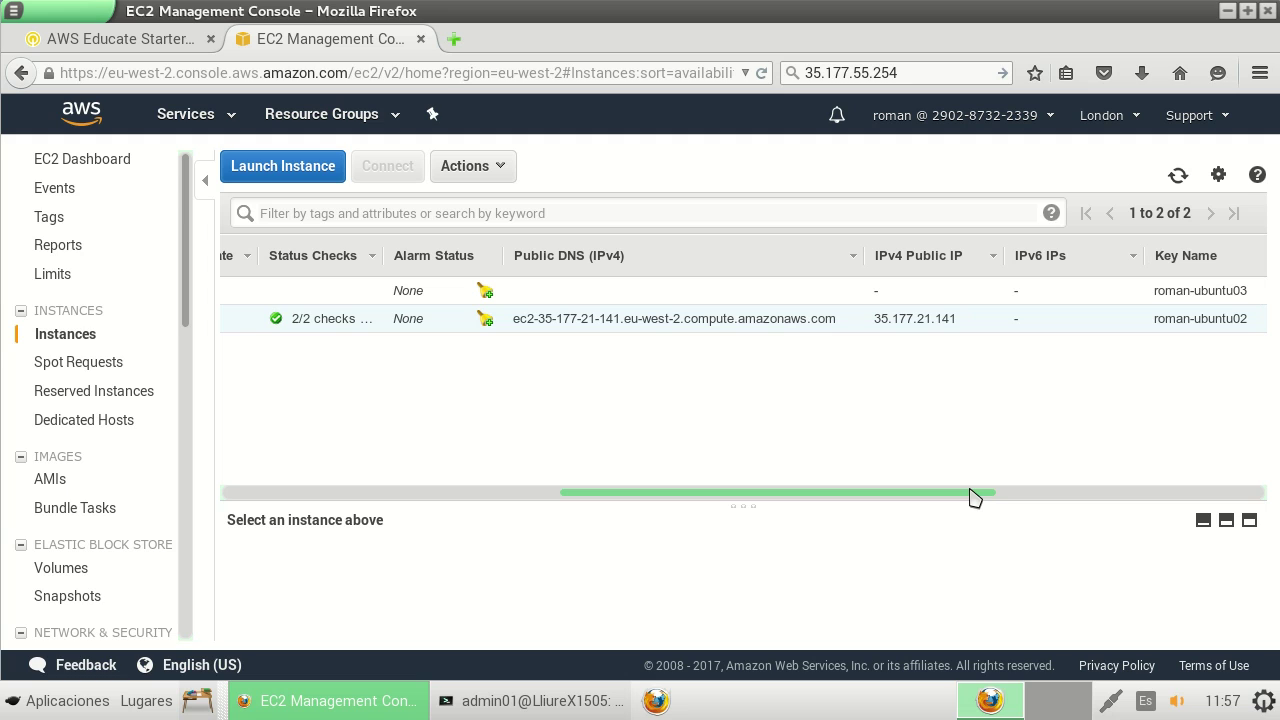
{"action": "left_click_drag", "start_coordinate": [975, 497], "coordinate": [535, 472]}
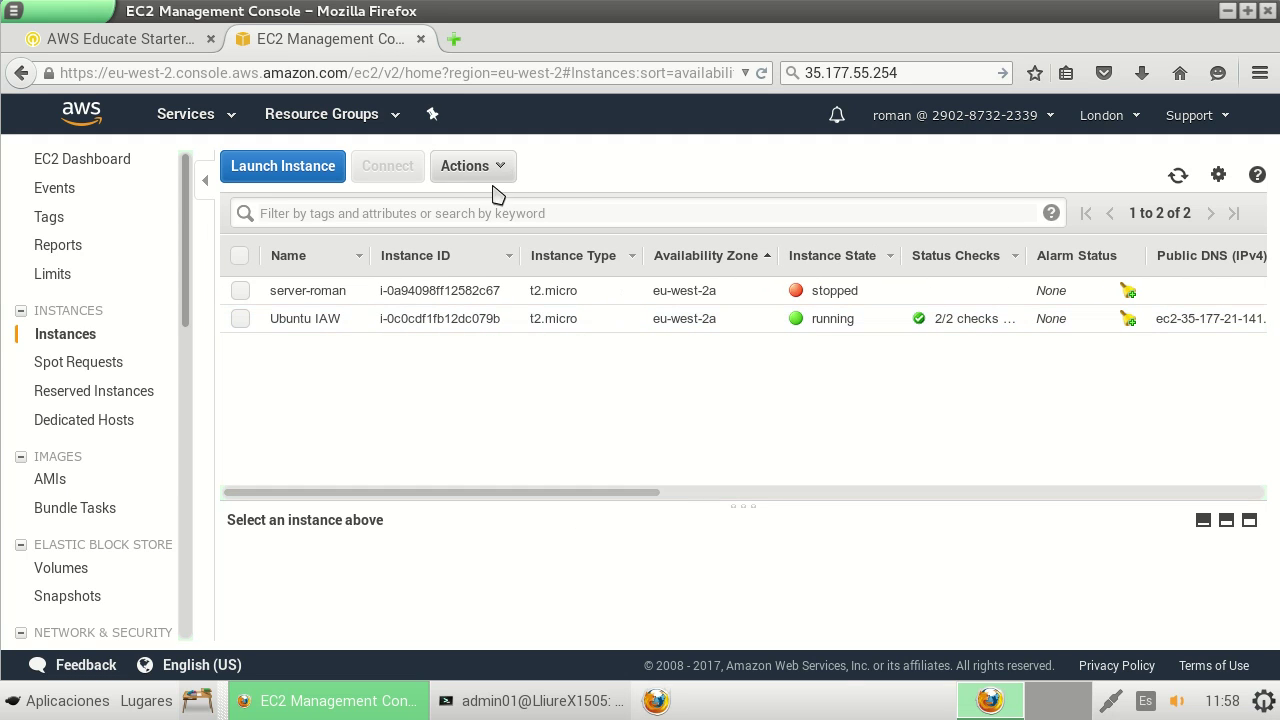
Step: Start the stopped server-roman instance and check its newly assigned IPv4 public IP
{"action": "left_click", "coordinate": [239, 292]}
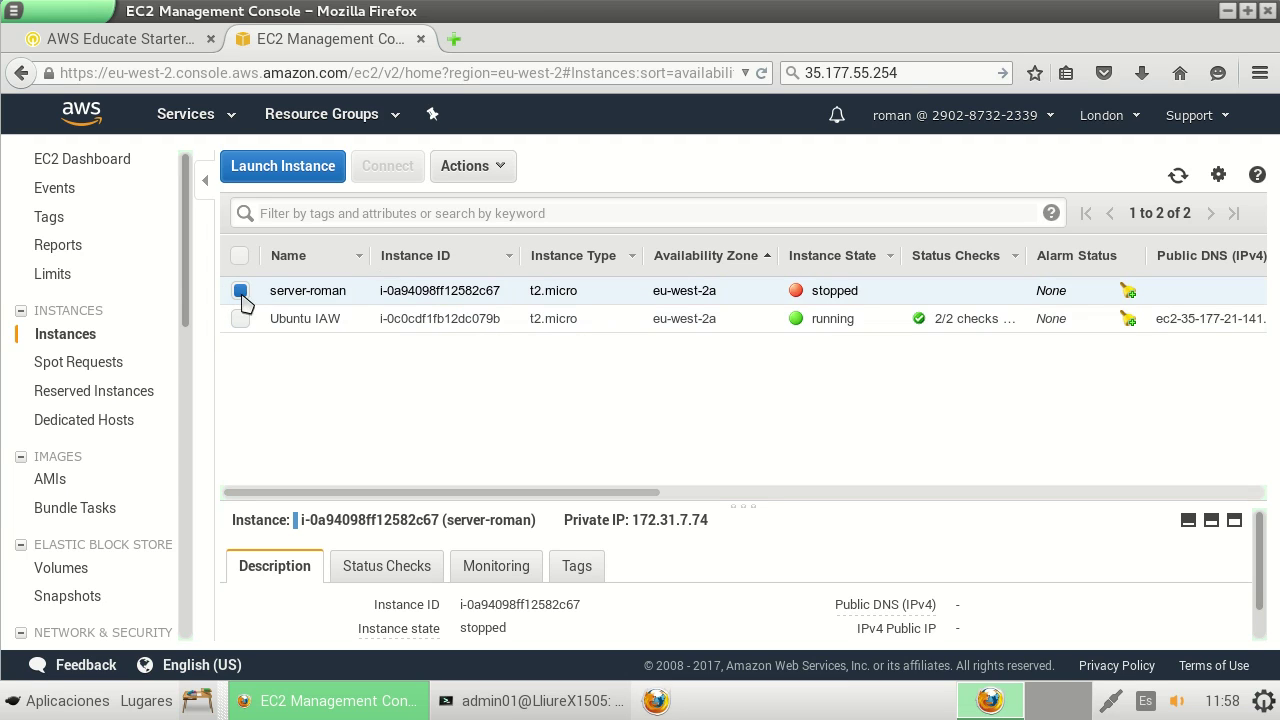
{"action": "left_click", "coordinate": [474, 172]}
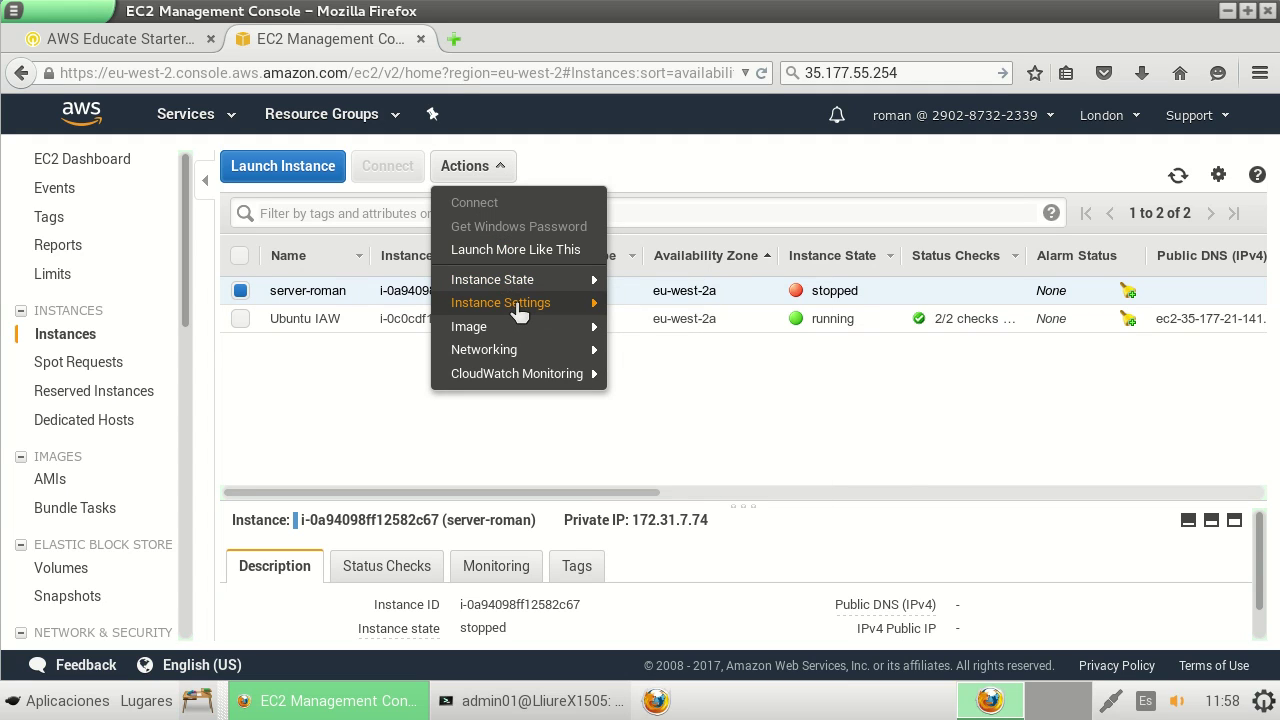
{"action": "mouse_move", "coordinate": [523, 284]}
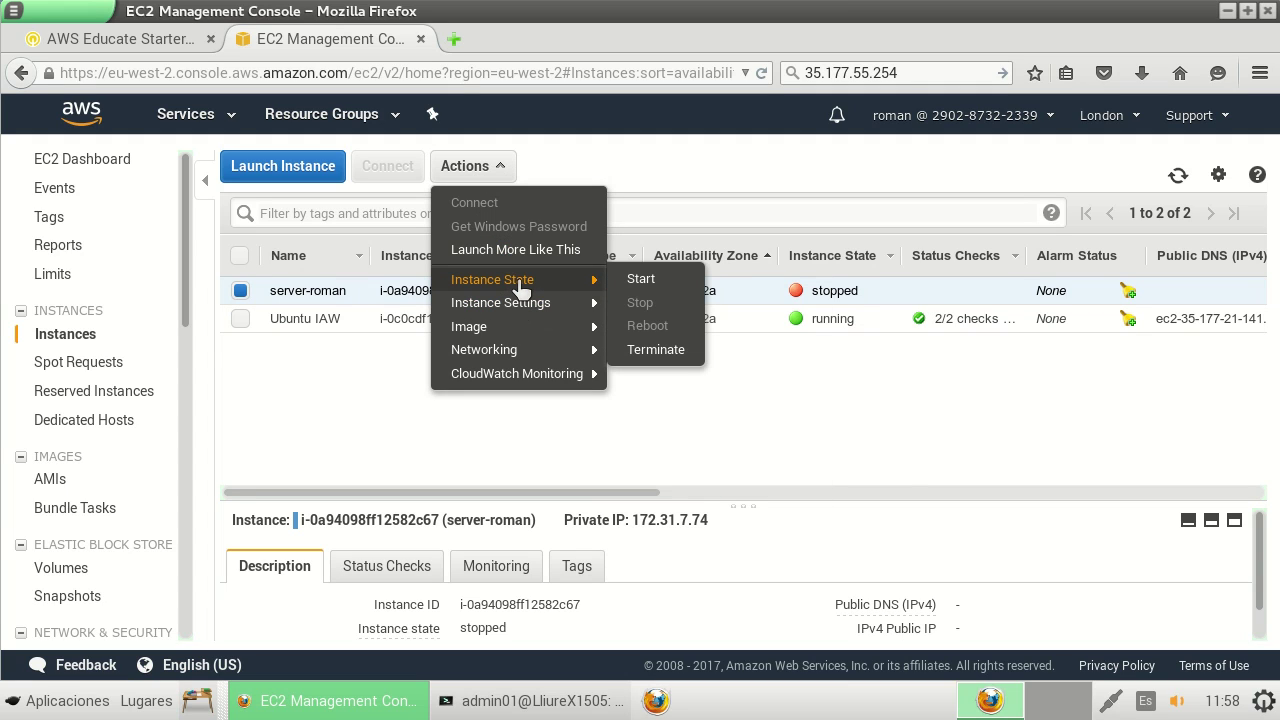
{"action": "left_click", "coordinate": [641, 281]}
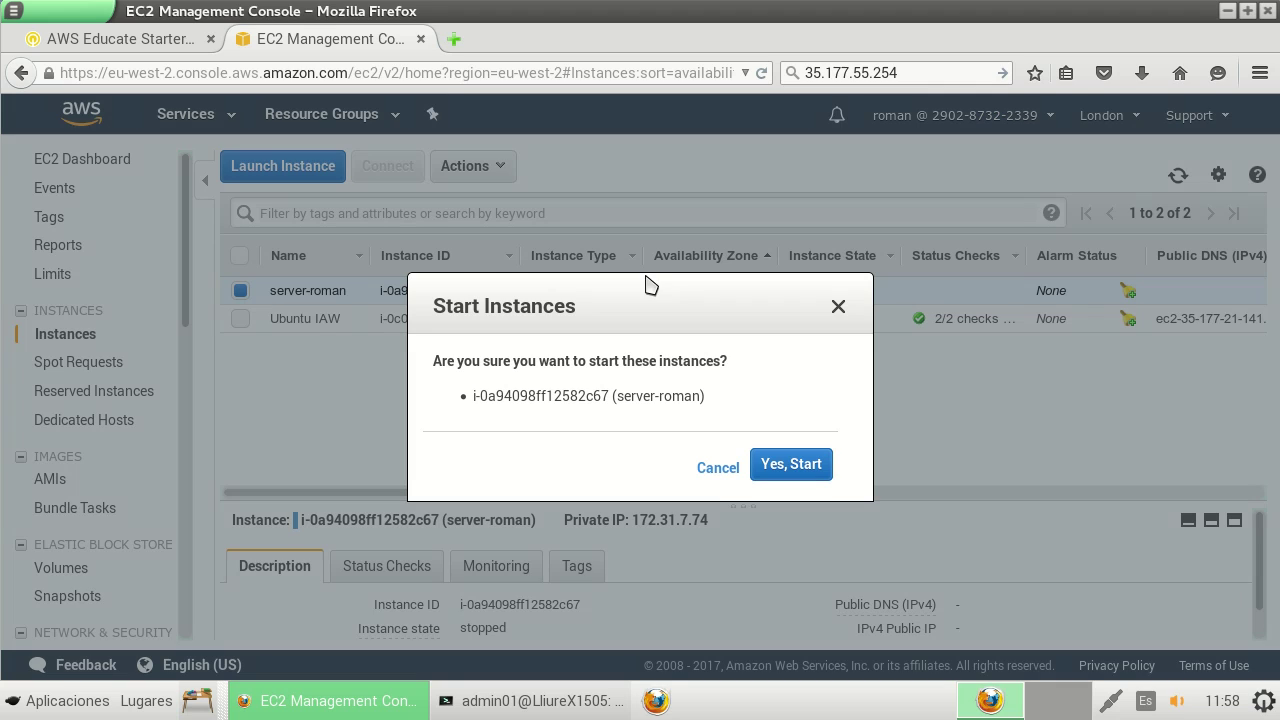
{"action": "left_click", "coordinate": [807, 470]}
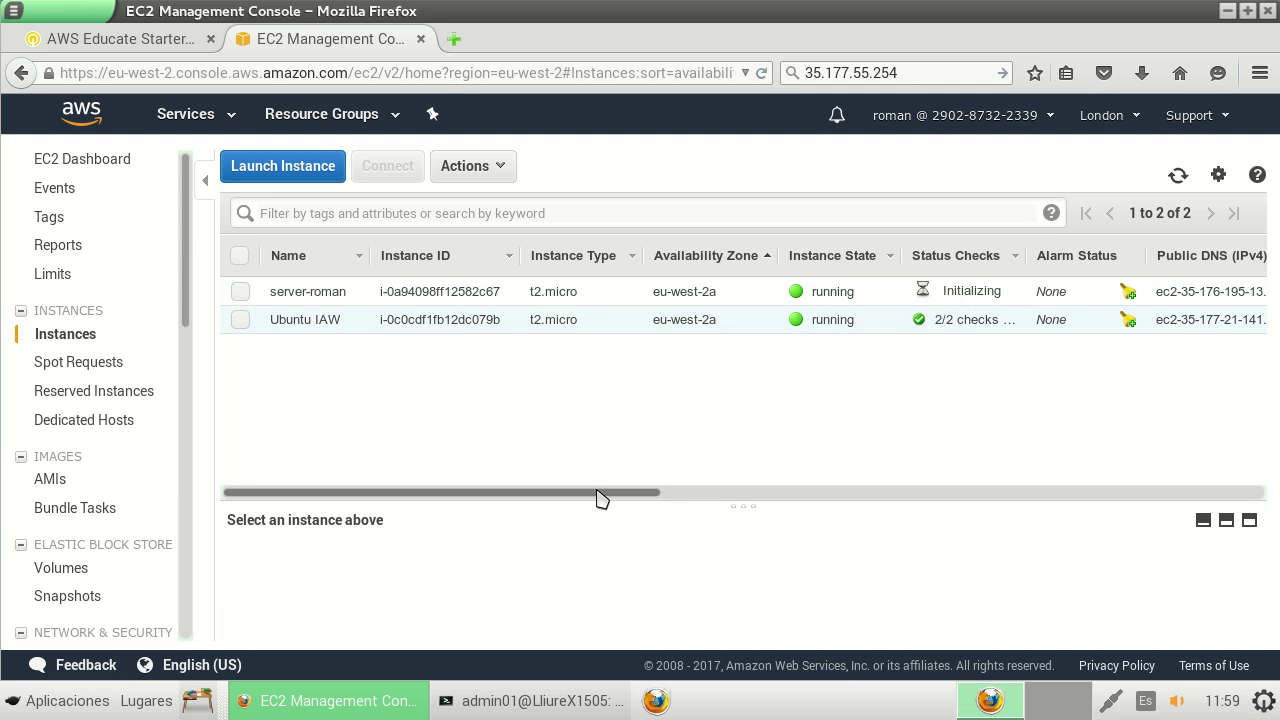
{"action": "left_click_drag", "start_coordinate": [600, 497], "coordinate": [914, 457]}
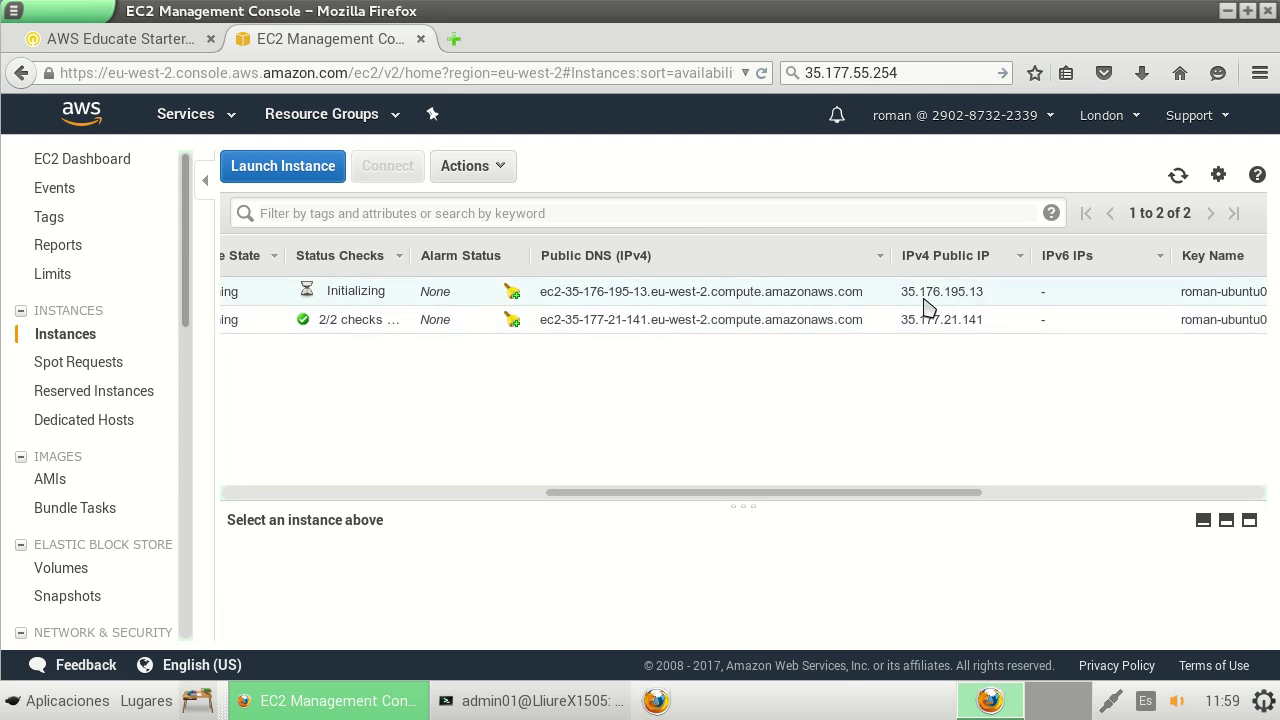
{"action": "left_click_drag", "start_coordinate": [987, 291], "coordinate": [902, 296]}
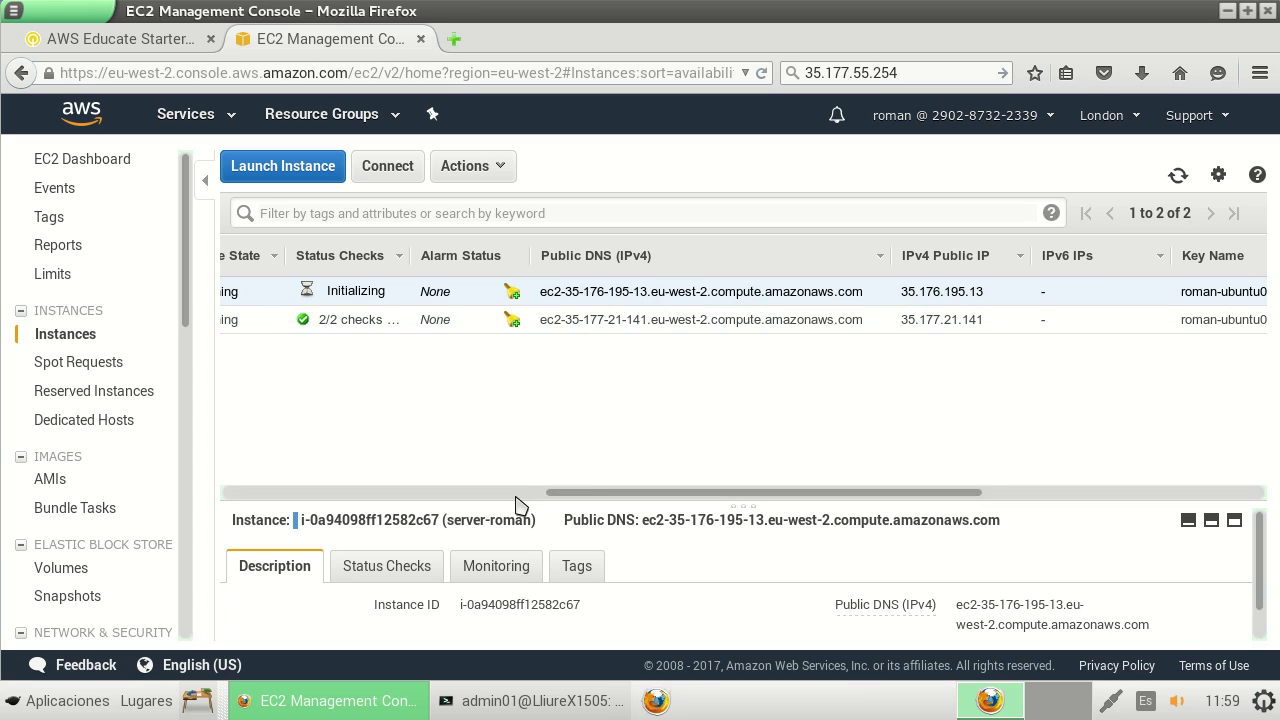
{"action": "left_click_drag", "start_coordinate": [600, 494], "coordinate": [248, 518]}
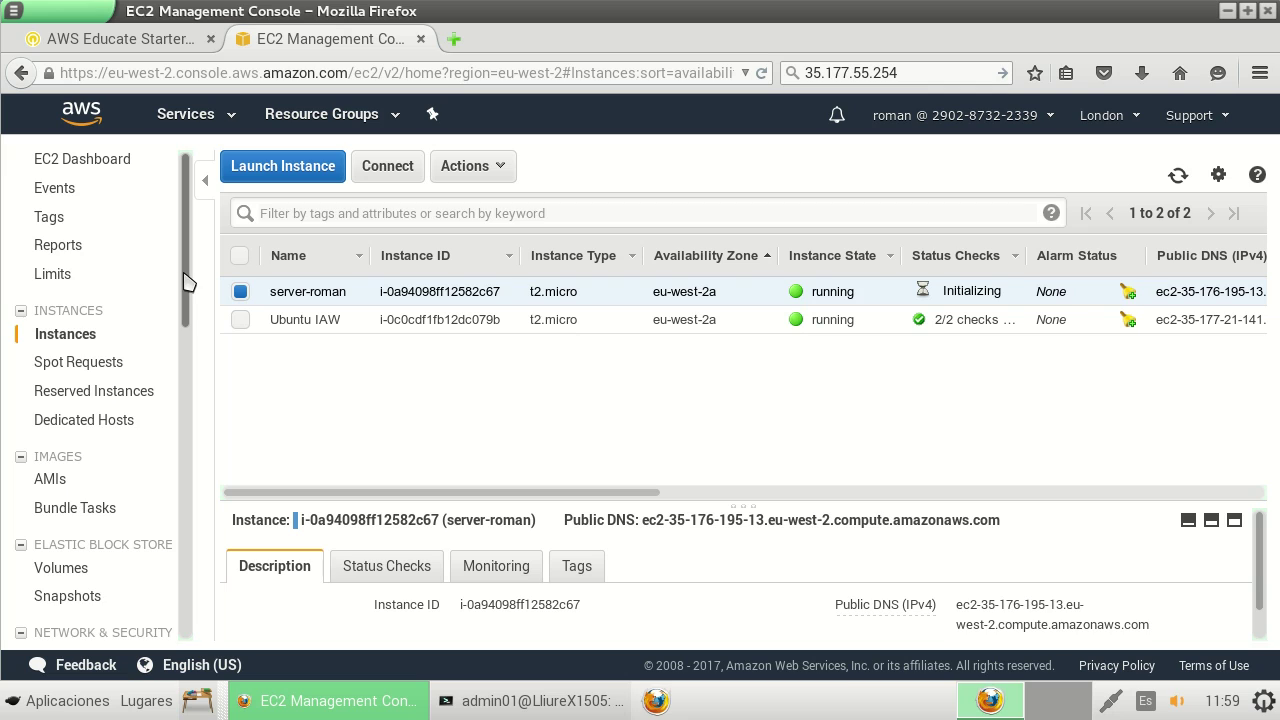
Step: Allocate a new Elastic IP address in the London region and return to the address list
{"action": "left_click_drag", "start_coordinate": [184, 281], "coordinate": [190, 403]}
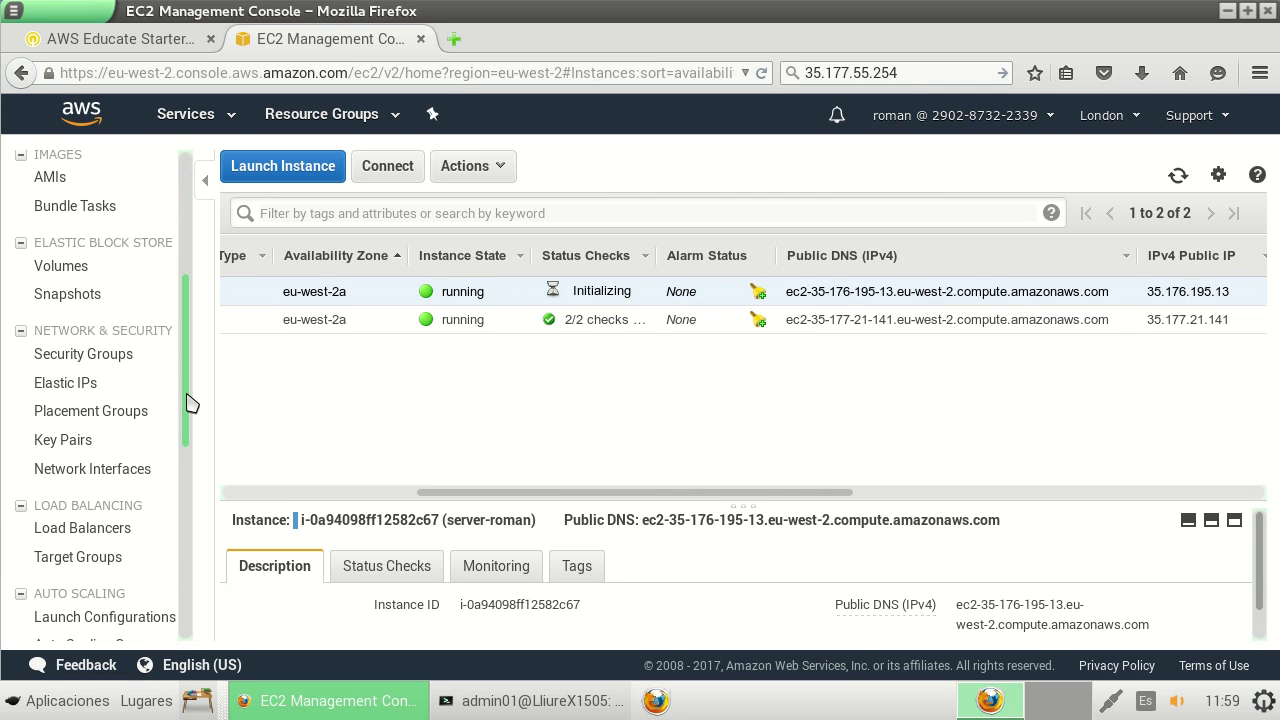
{"action": "left_click", "coordinate": [91, 393]}
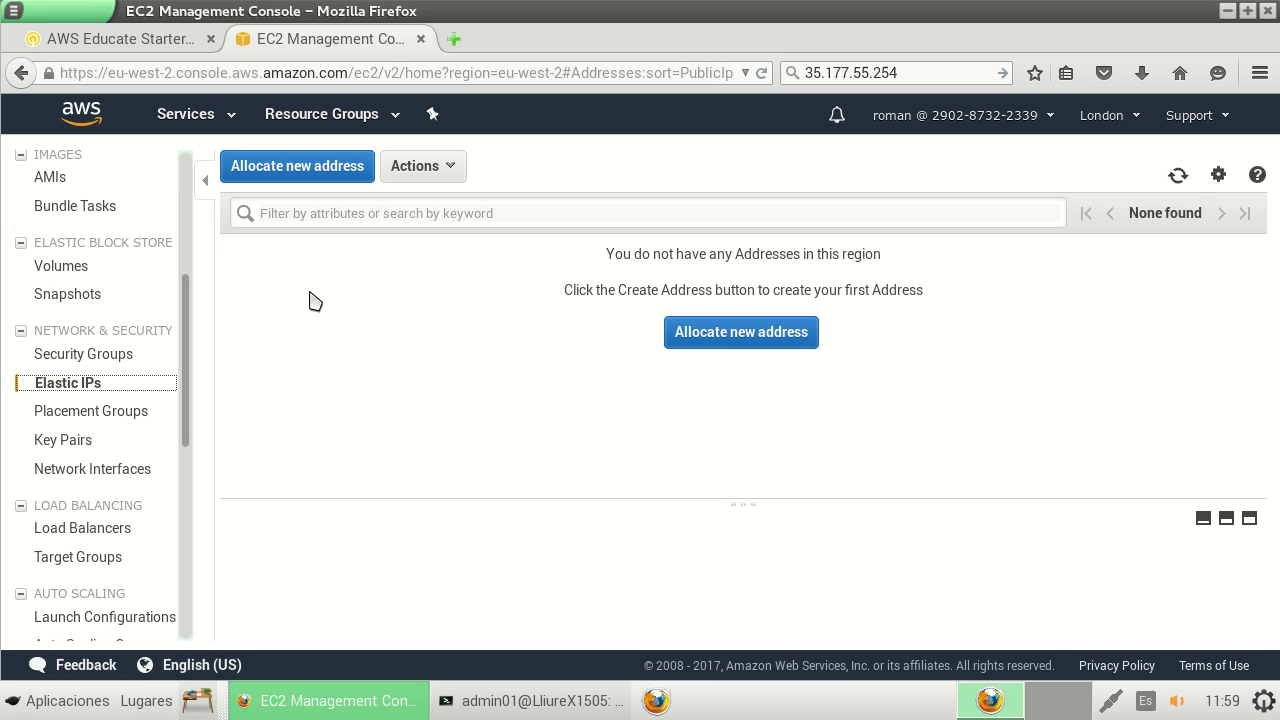
{"action": "left_click", "coordinate": [765, 345]}
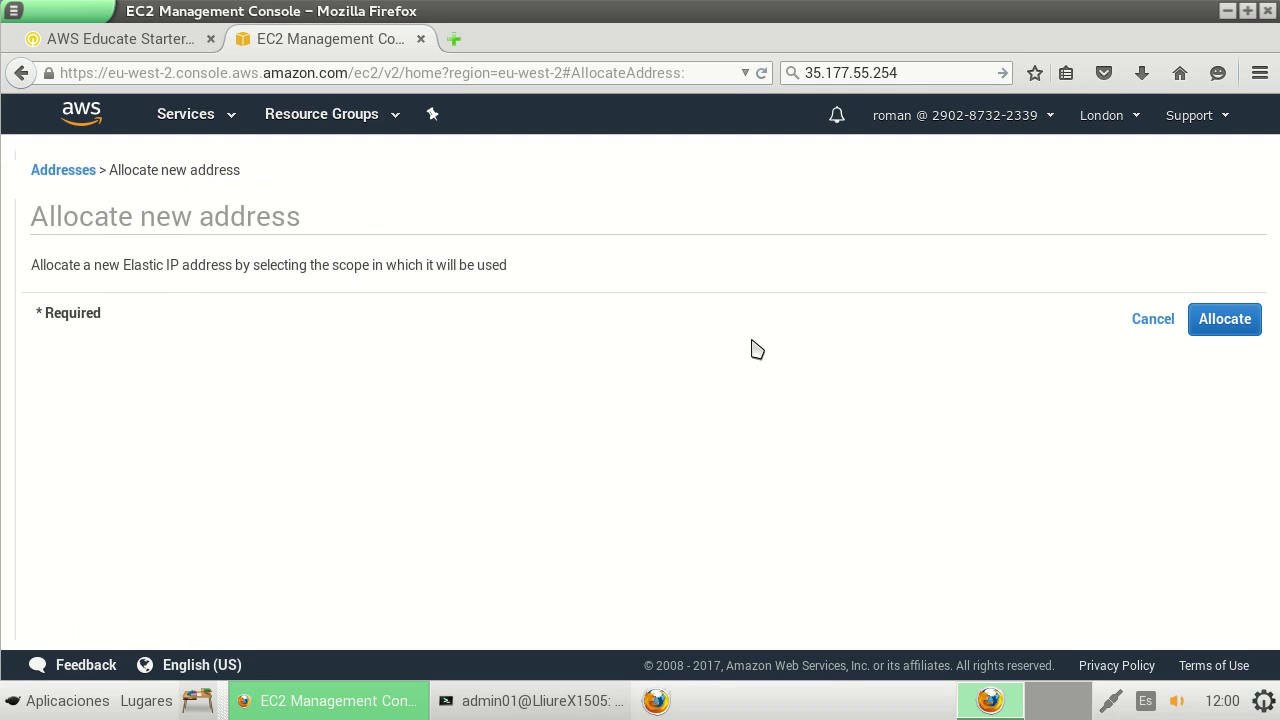
{"action": "left_click", "coordinate": [1224, 319]}
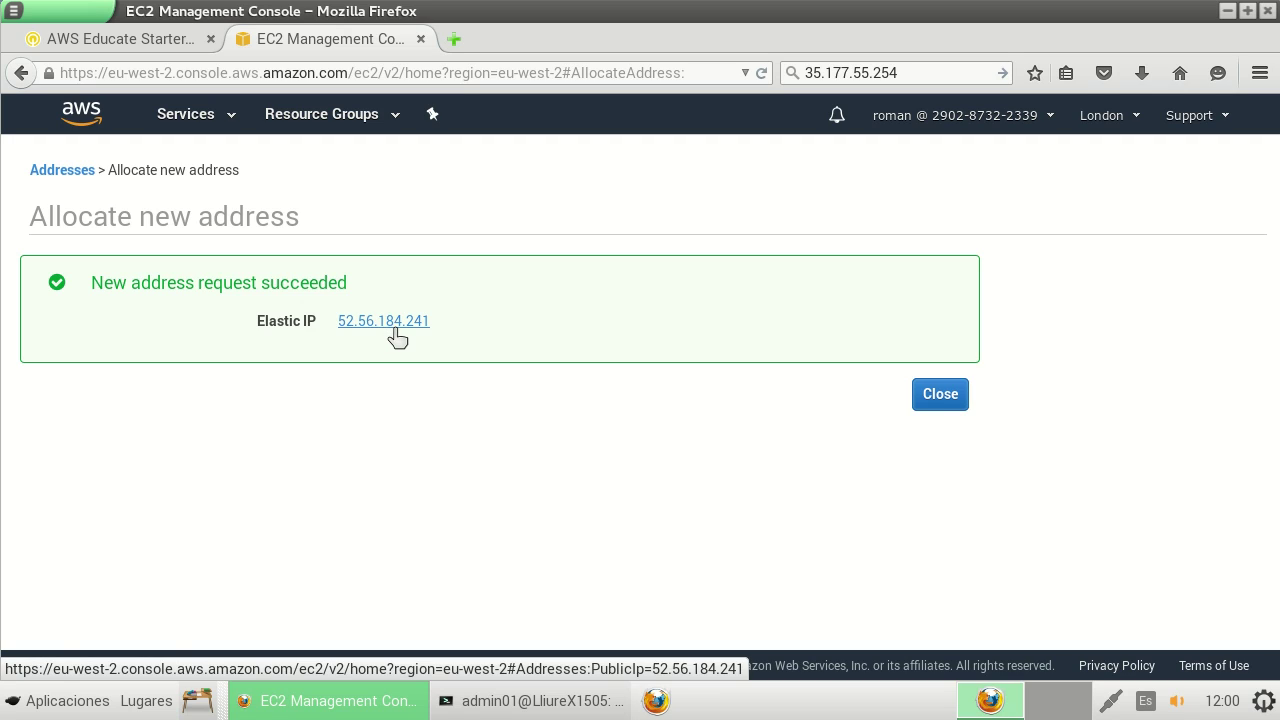
{"action": "left_click", "coordinate": [940, 394]}
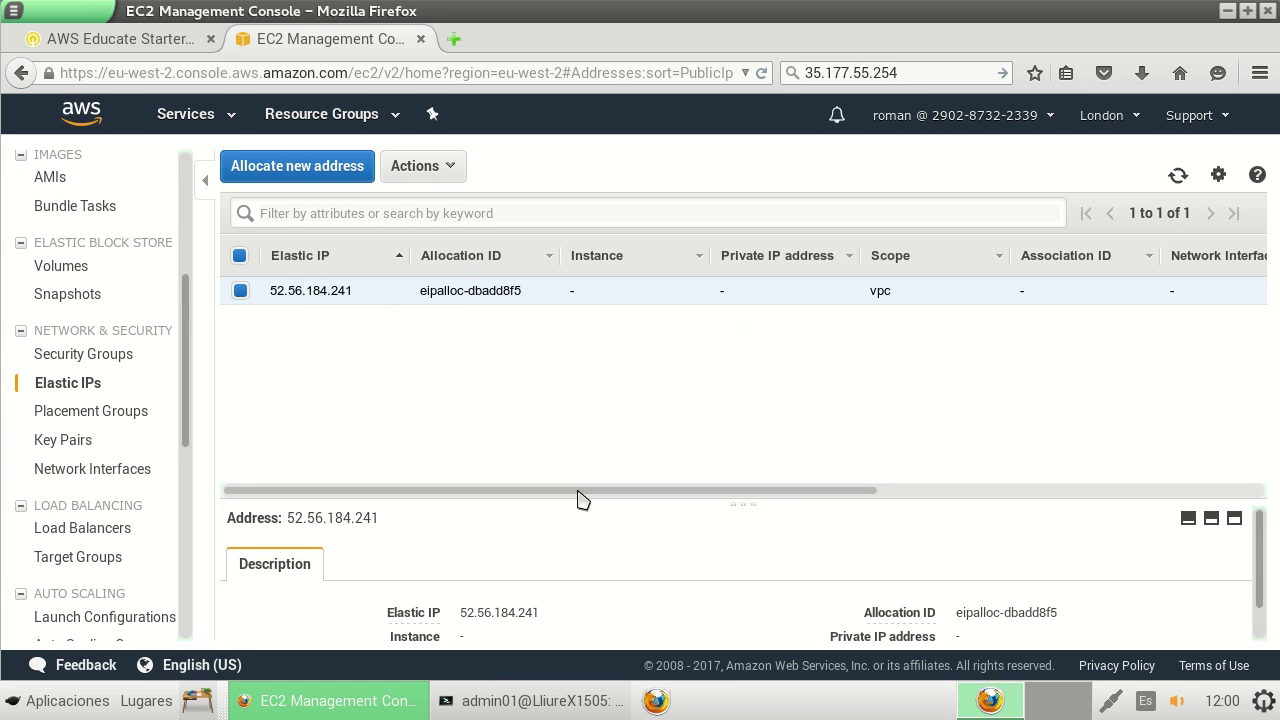
Step: Associate the Elastic IP 52.56.184.241 with the server-roman instance and its private IP 172.31.7.74, and return to the address list
{"action": "left_click_drag", "start_coordinate": [577, 491], "coordinate": [483, 423]}
{"action": "left_click_drag", "start_coordinate": [431, 495], "coordinate": [380, 514]}
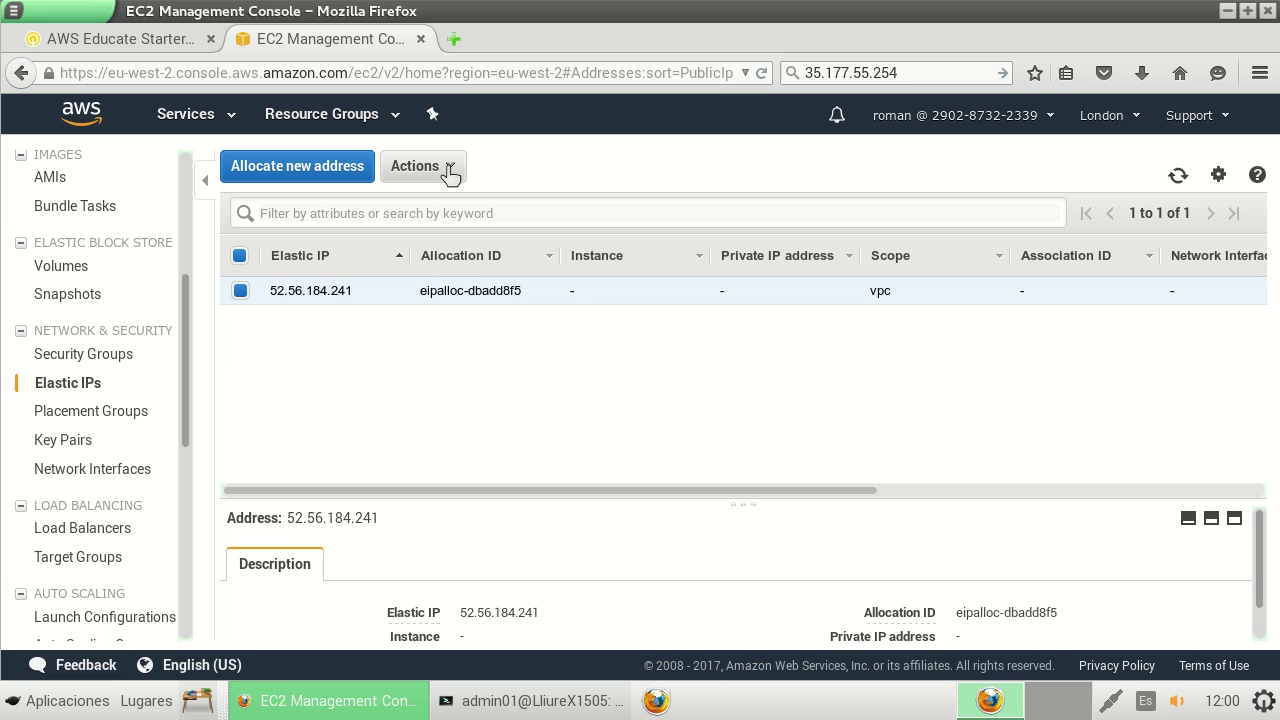
{"action": "left_click", "coordinate": [450, 172]}
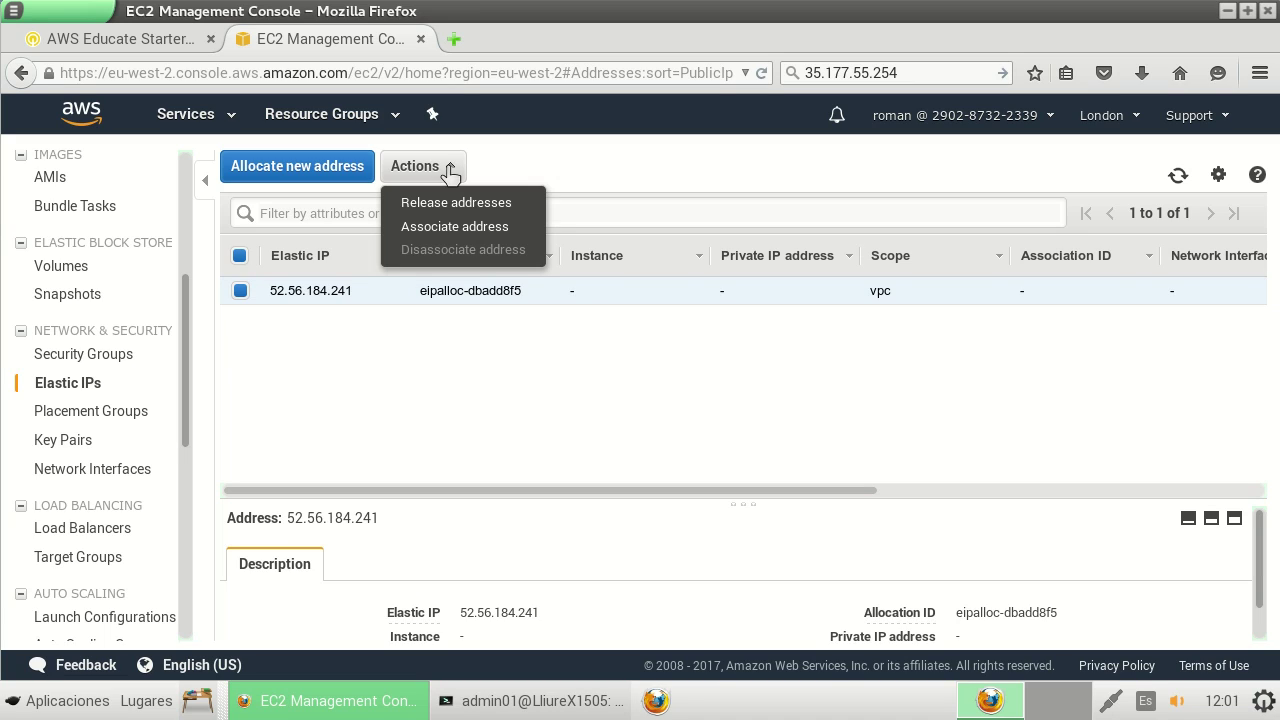
{"action": "left_click", "coordinate": [497, 236]}
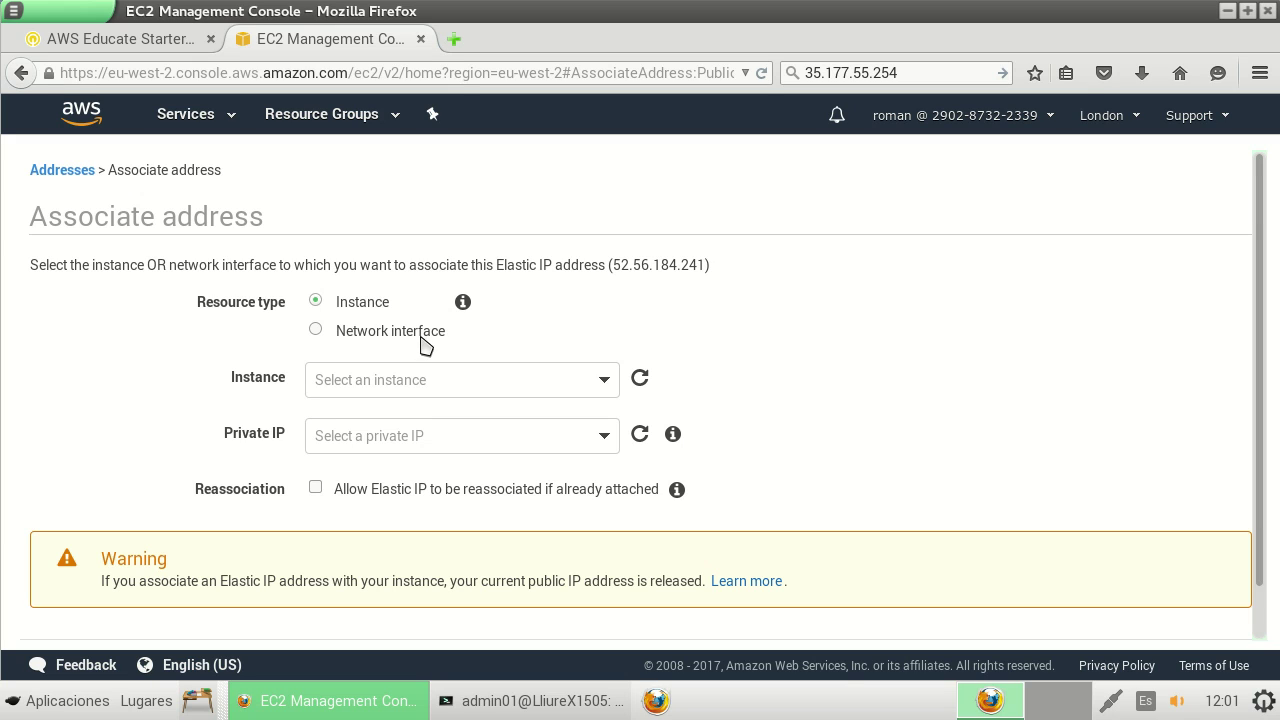
{"action": "left_click", "coordinate": [605, 384]}
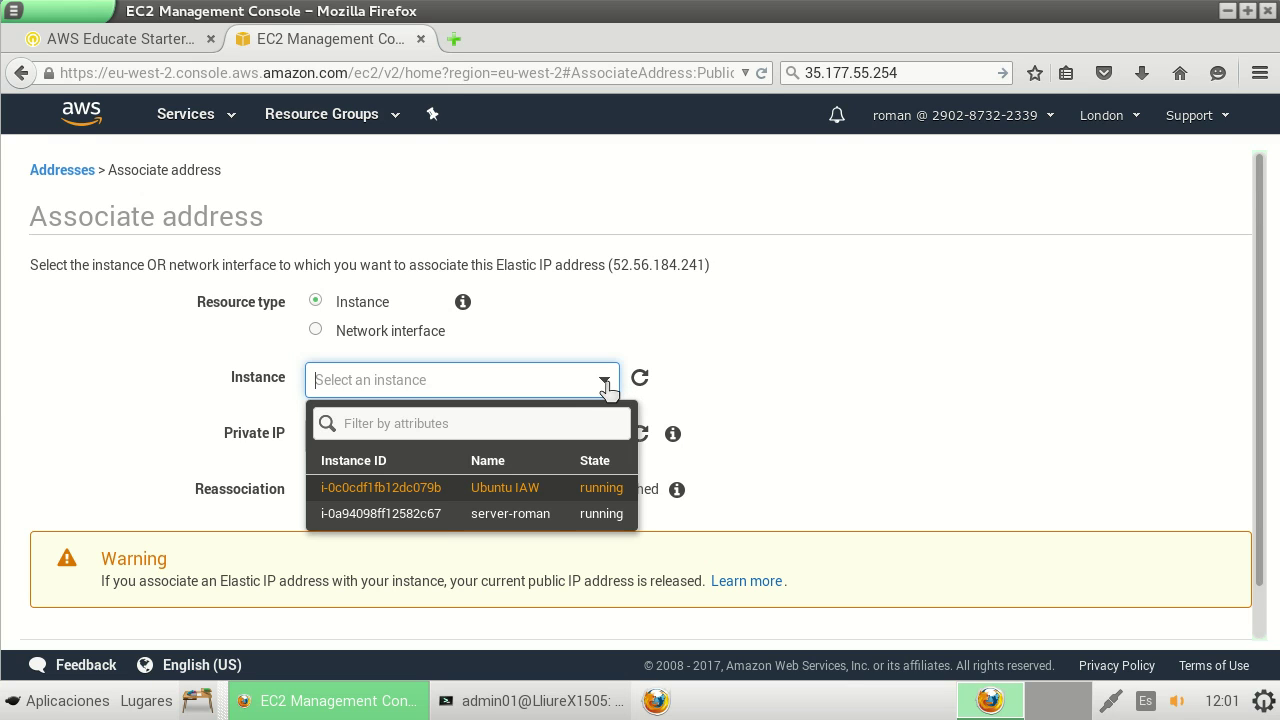
{"action": "left_click", "coordinate": [489, 514]}
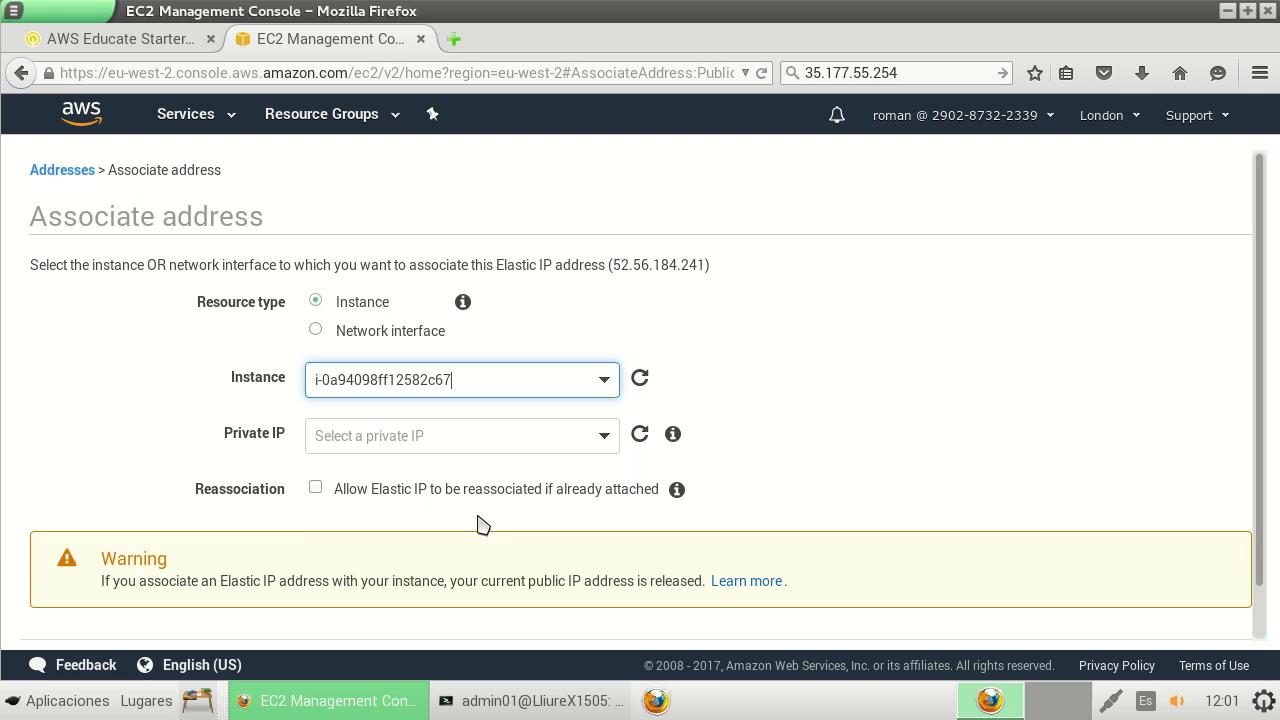
{"action": "left_click", "coordinate": [603, 440]}
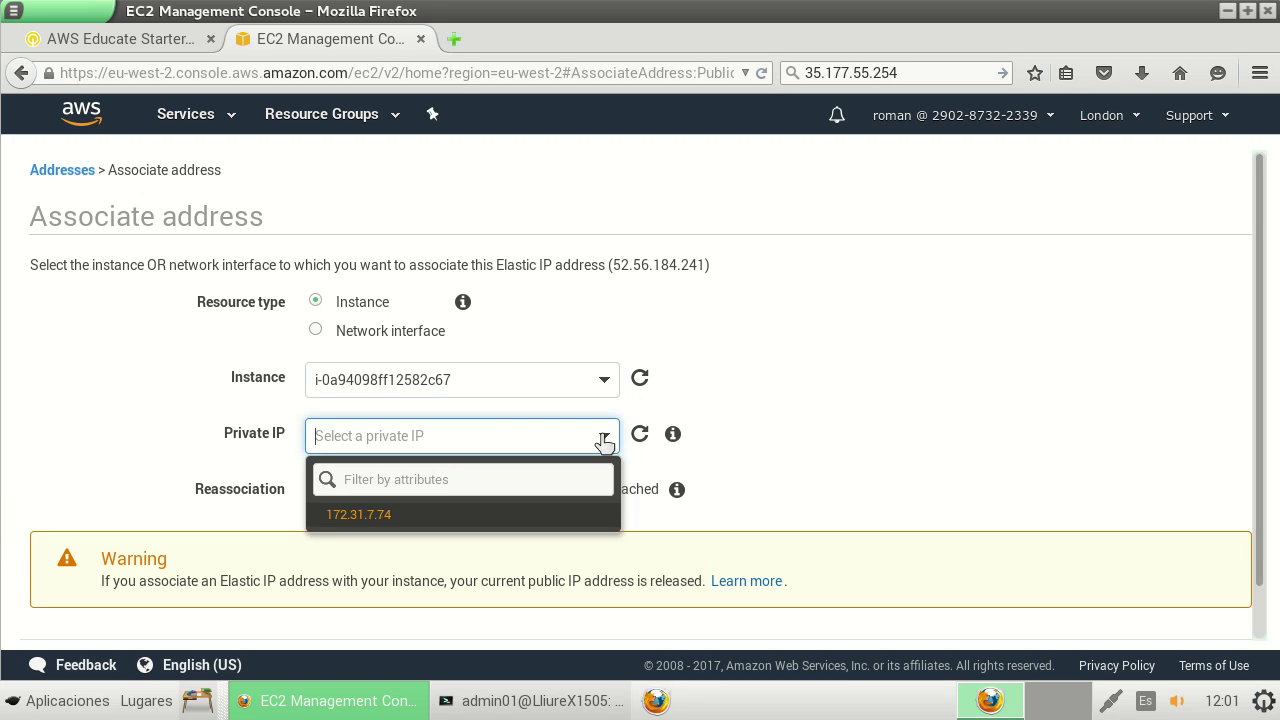
{"action": "left_click", "coordinate": [379, 516]}
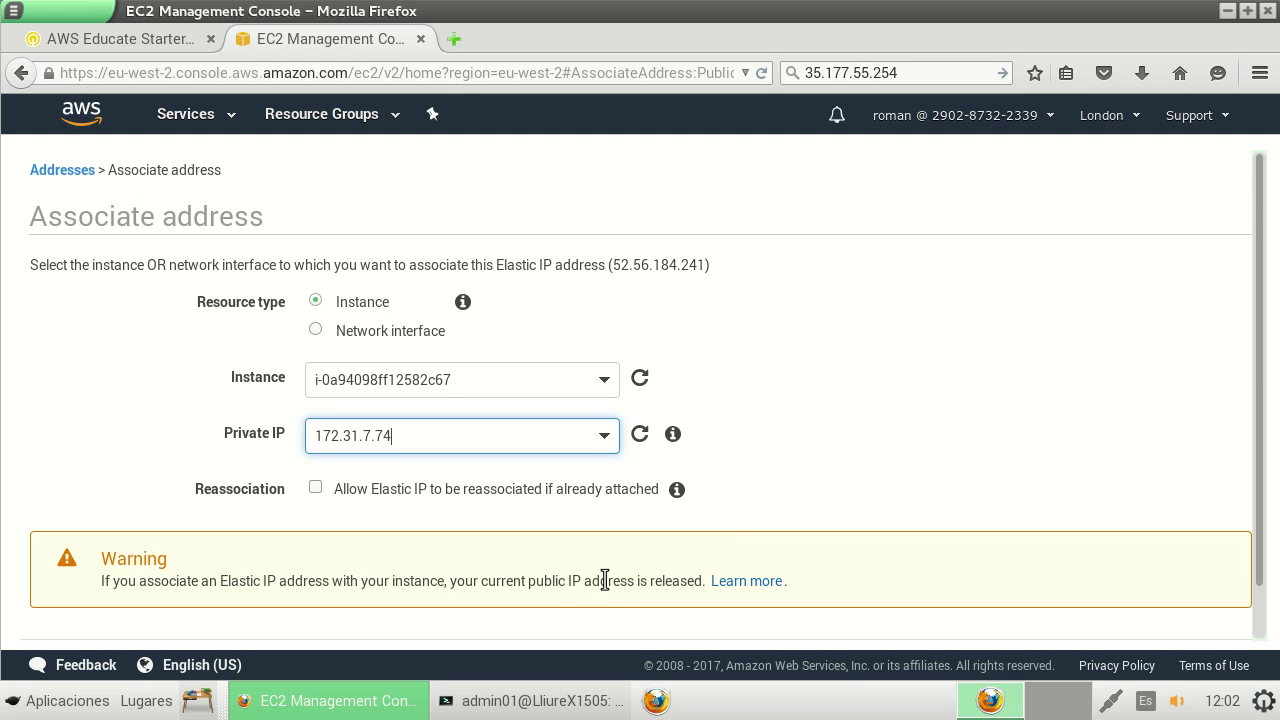
{"action": "scroll", "coordinate": [604, 578], "scroll_direction": "down", "scroll_amount": 1}
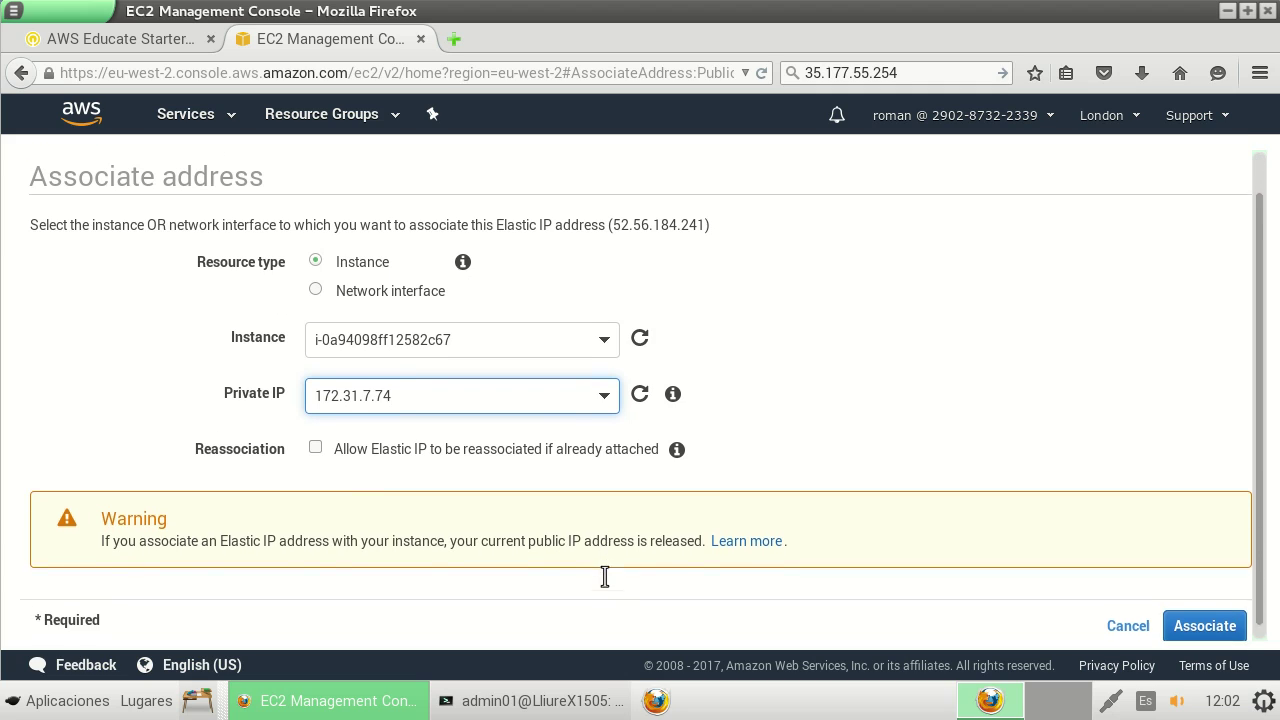
{"action": "left_click", "coordinate": [1212, 614]}
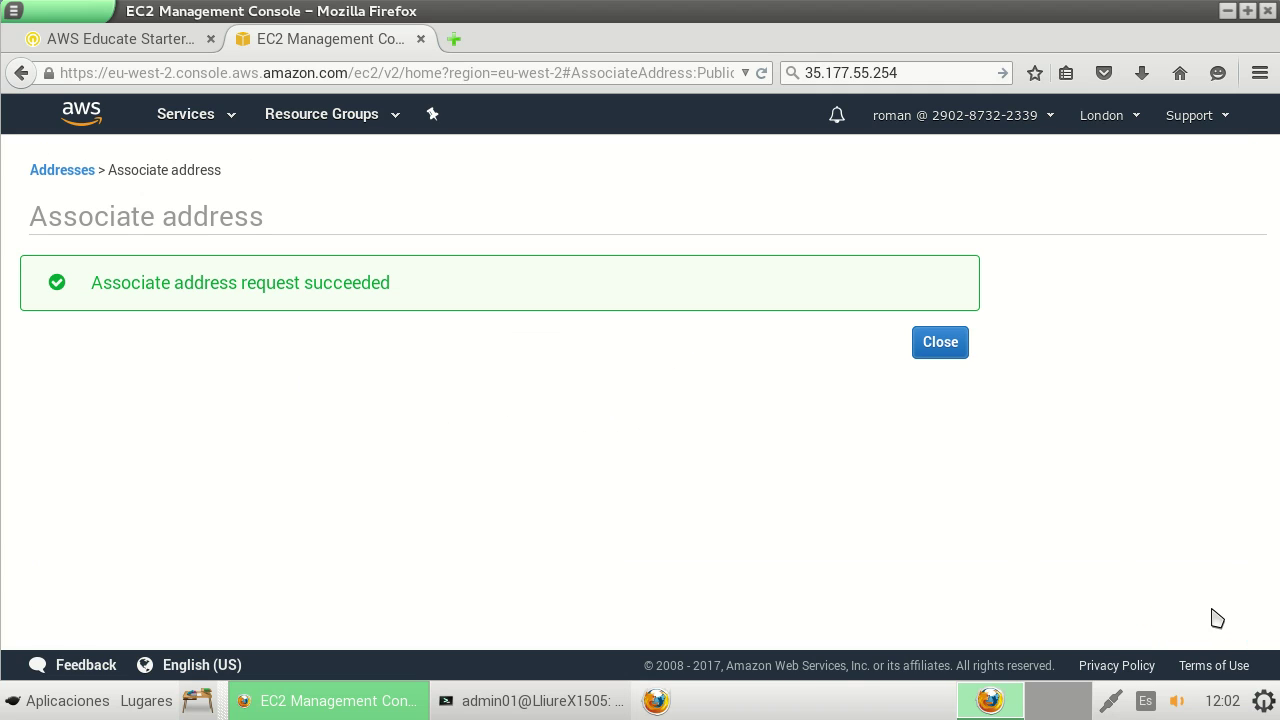
{"action": "left_click", "coordinate": [940, 343]}
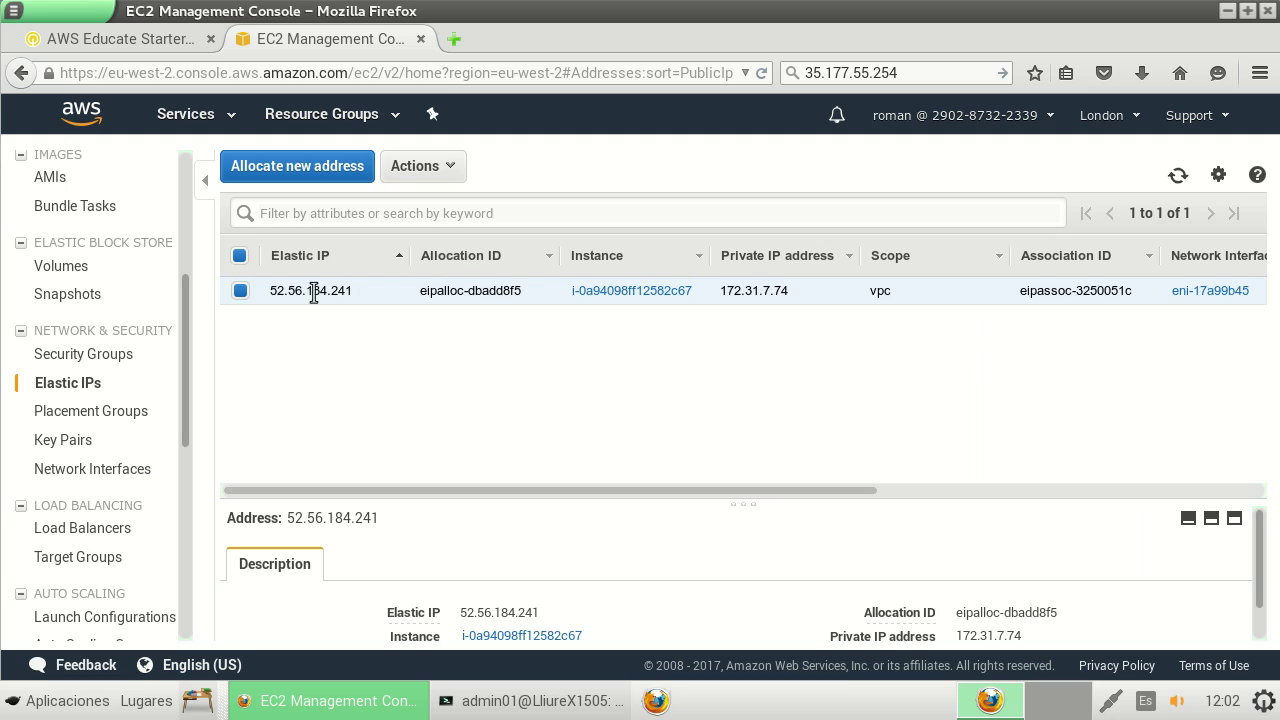
Step: Review the Elastic IP's association details, and check the IPv4 public IP of server-roman in the instance list
{"action": "left_click_drag", "start_coordinate": [405, 491], "coordinate": [438, 491]}
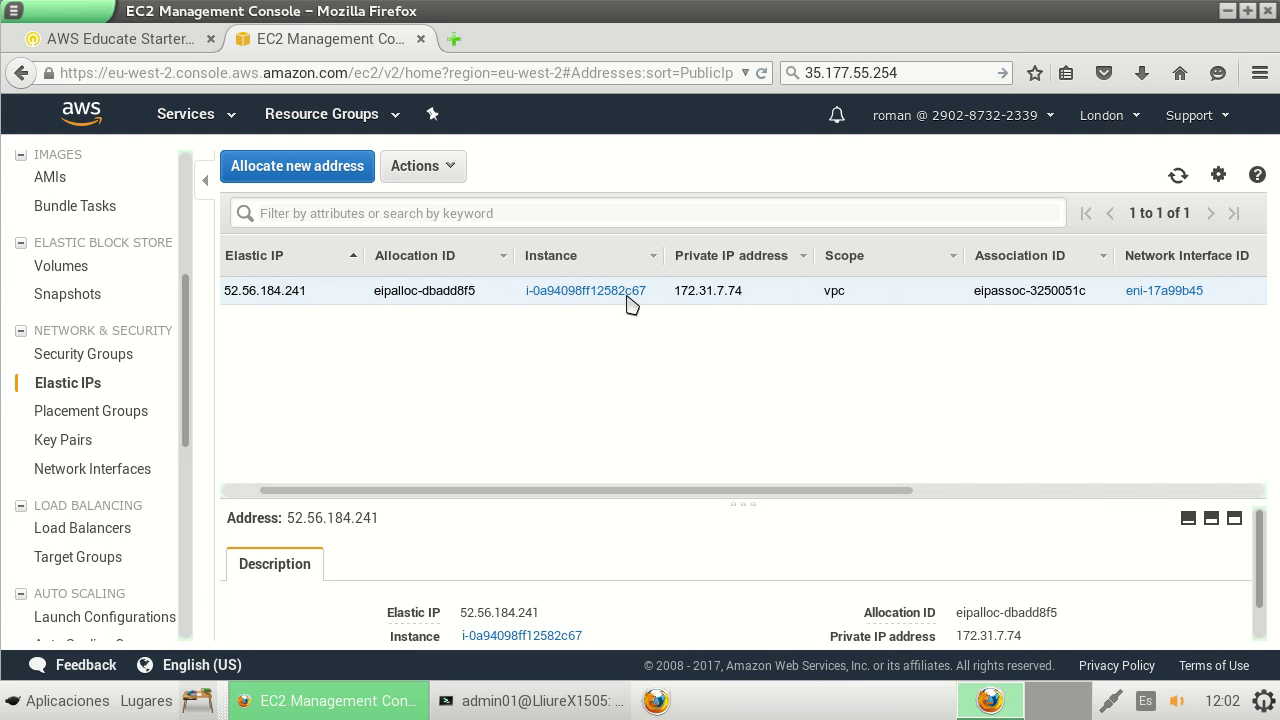
{"action": "left_click_drag", "start_coordinate": [614, 490], "coordinate": [640, 494]}
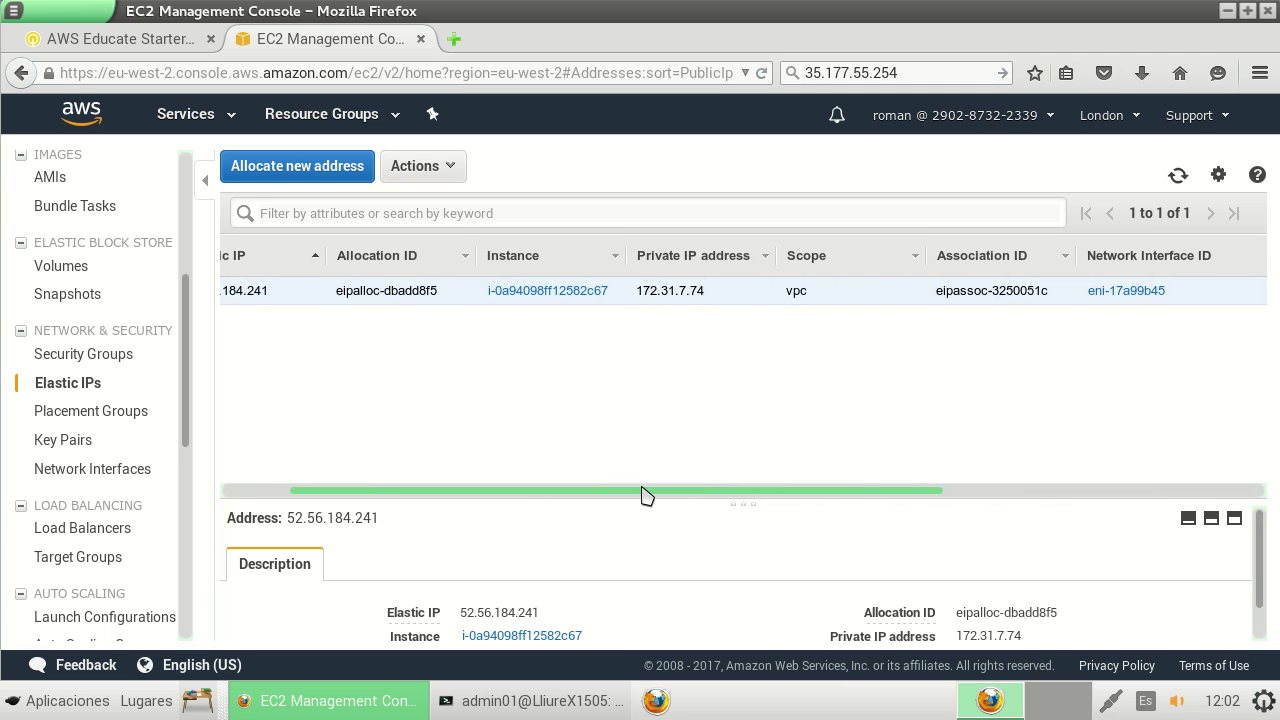
{"action": "scroll", "coordinate": [86, 417], "scroll_direction": "up", "scroll_amount": 5}
{"action": "scroll", "coordinate": [86, 410], "scroll_direction": "up", "scroll_amount": 2}
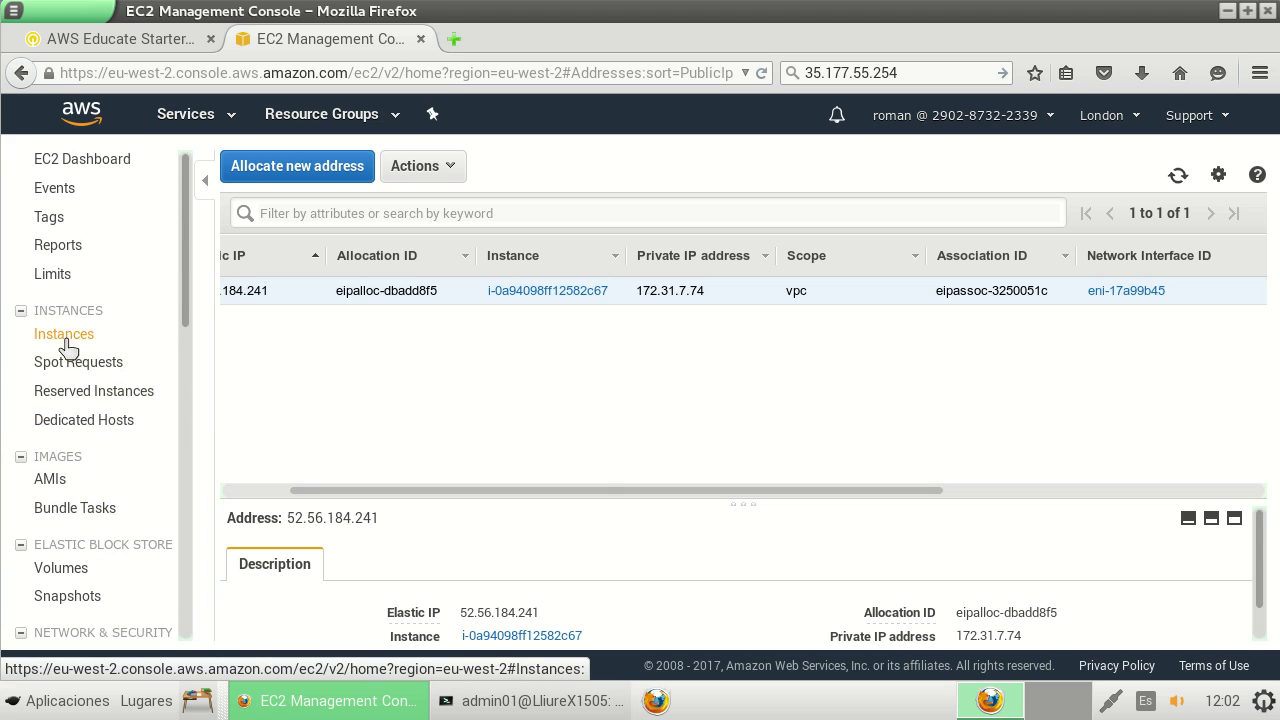
{"action": "left_click", "coordinate": [64, 336]}
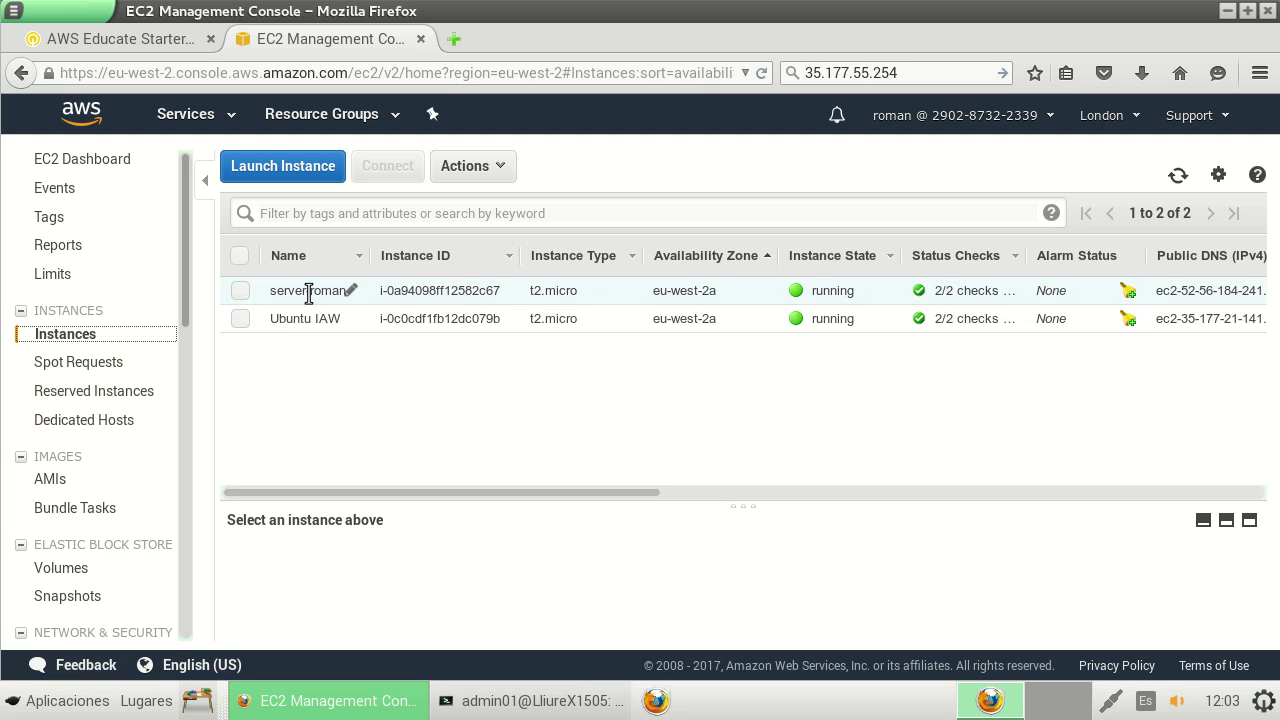
{"action": "left_click_drag", "start_coordinate": [475, 493], "coordinate": [805, 493]}
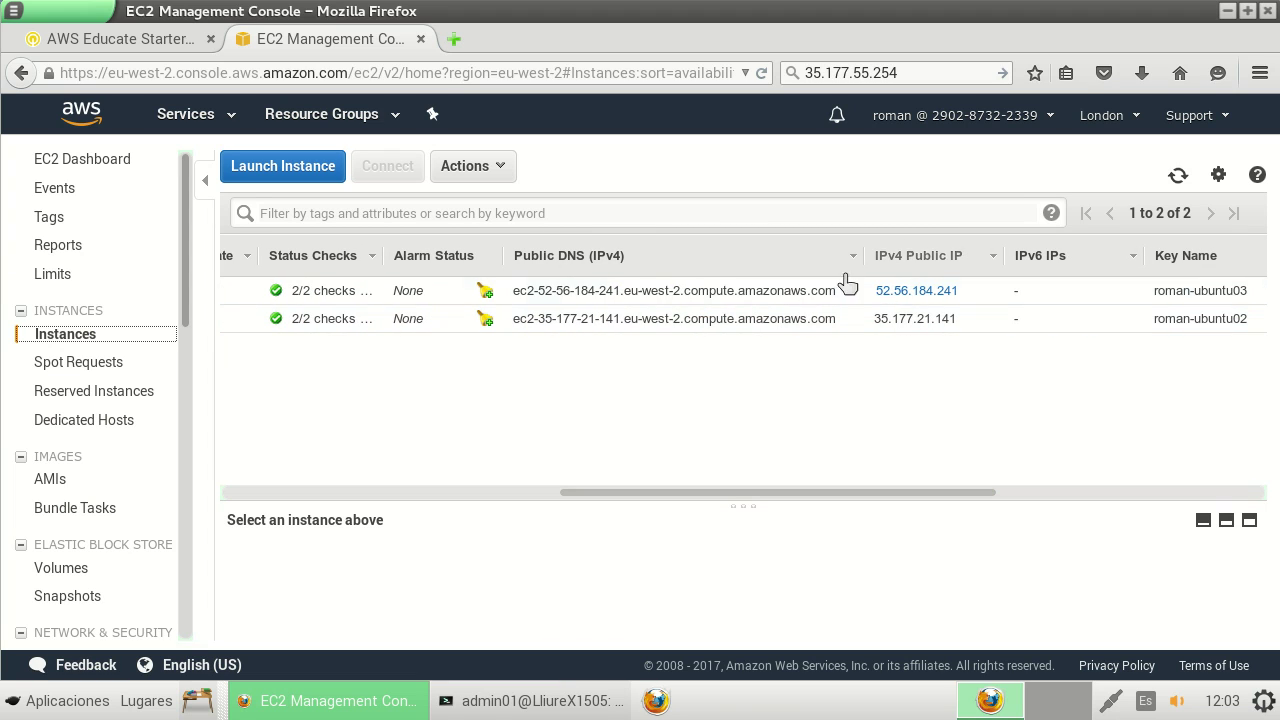